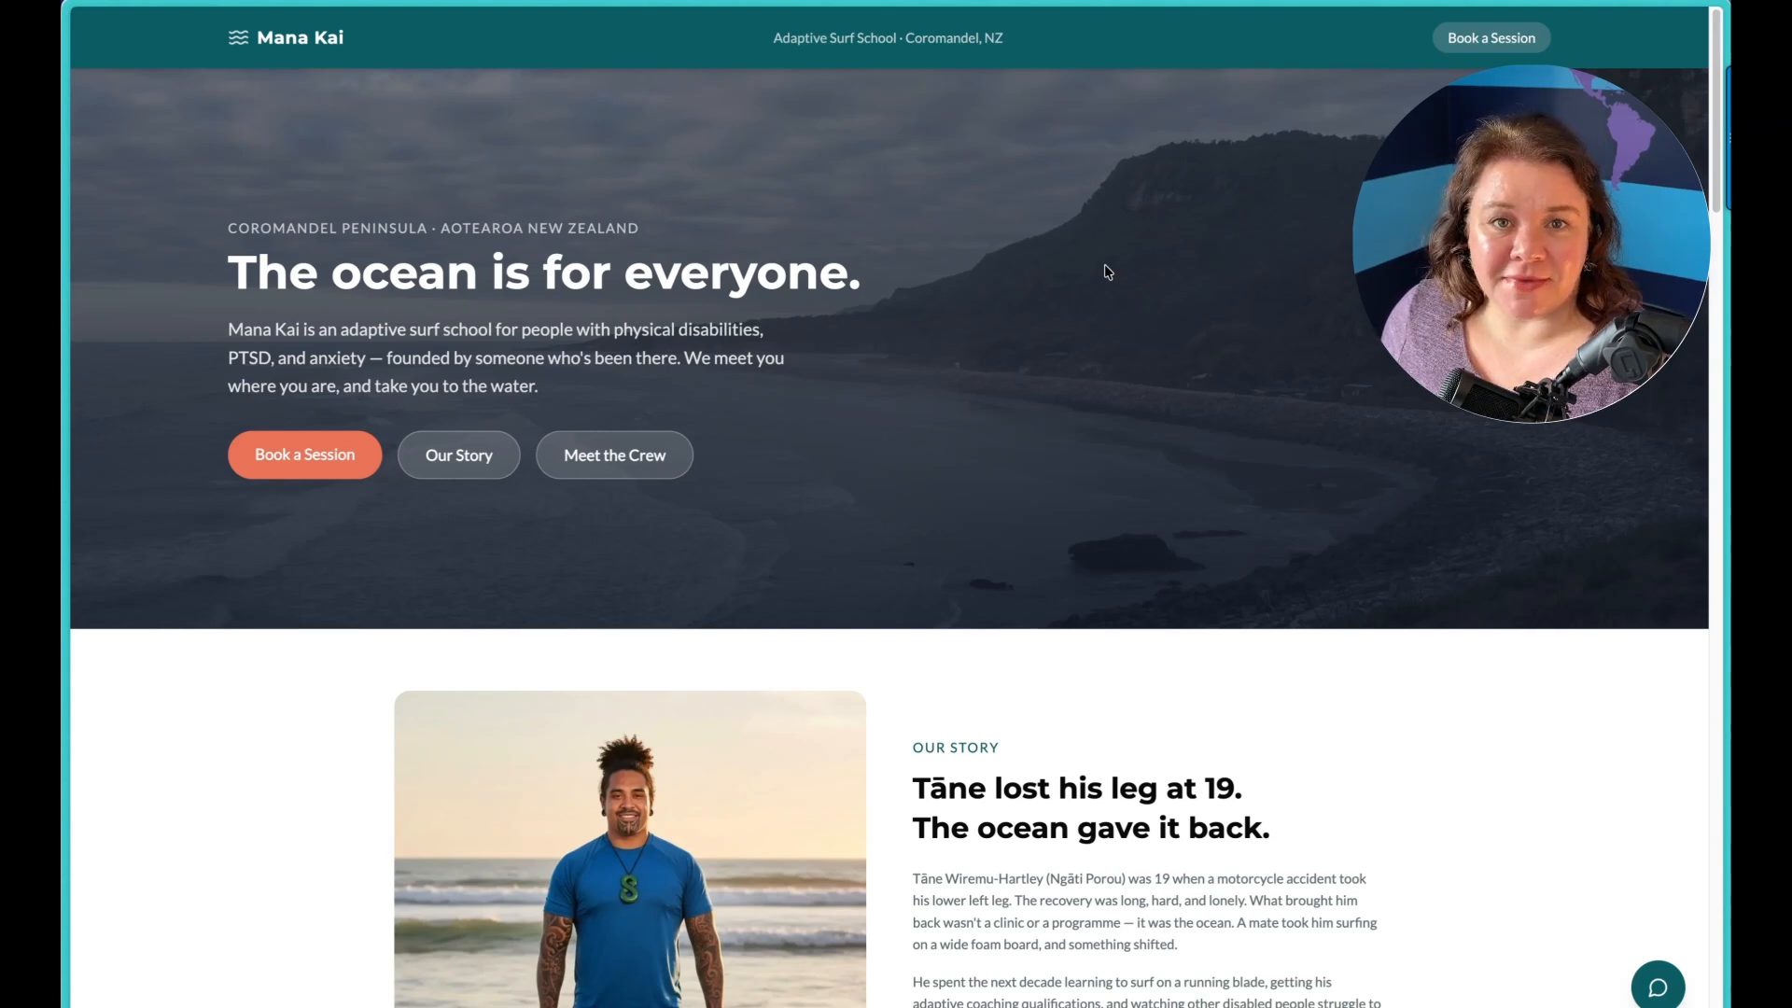
Step: Review the Mana Kai homepage from the hero through the story, sessions, team and accessibility sections to the booking form
scroll(1130, 350, "down", 2)
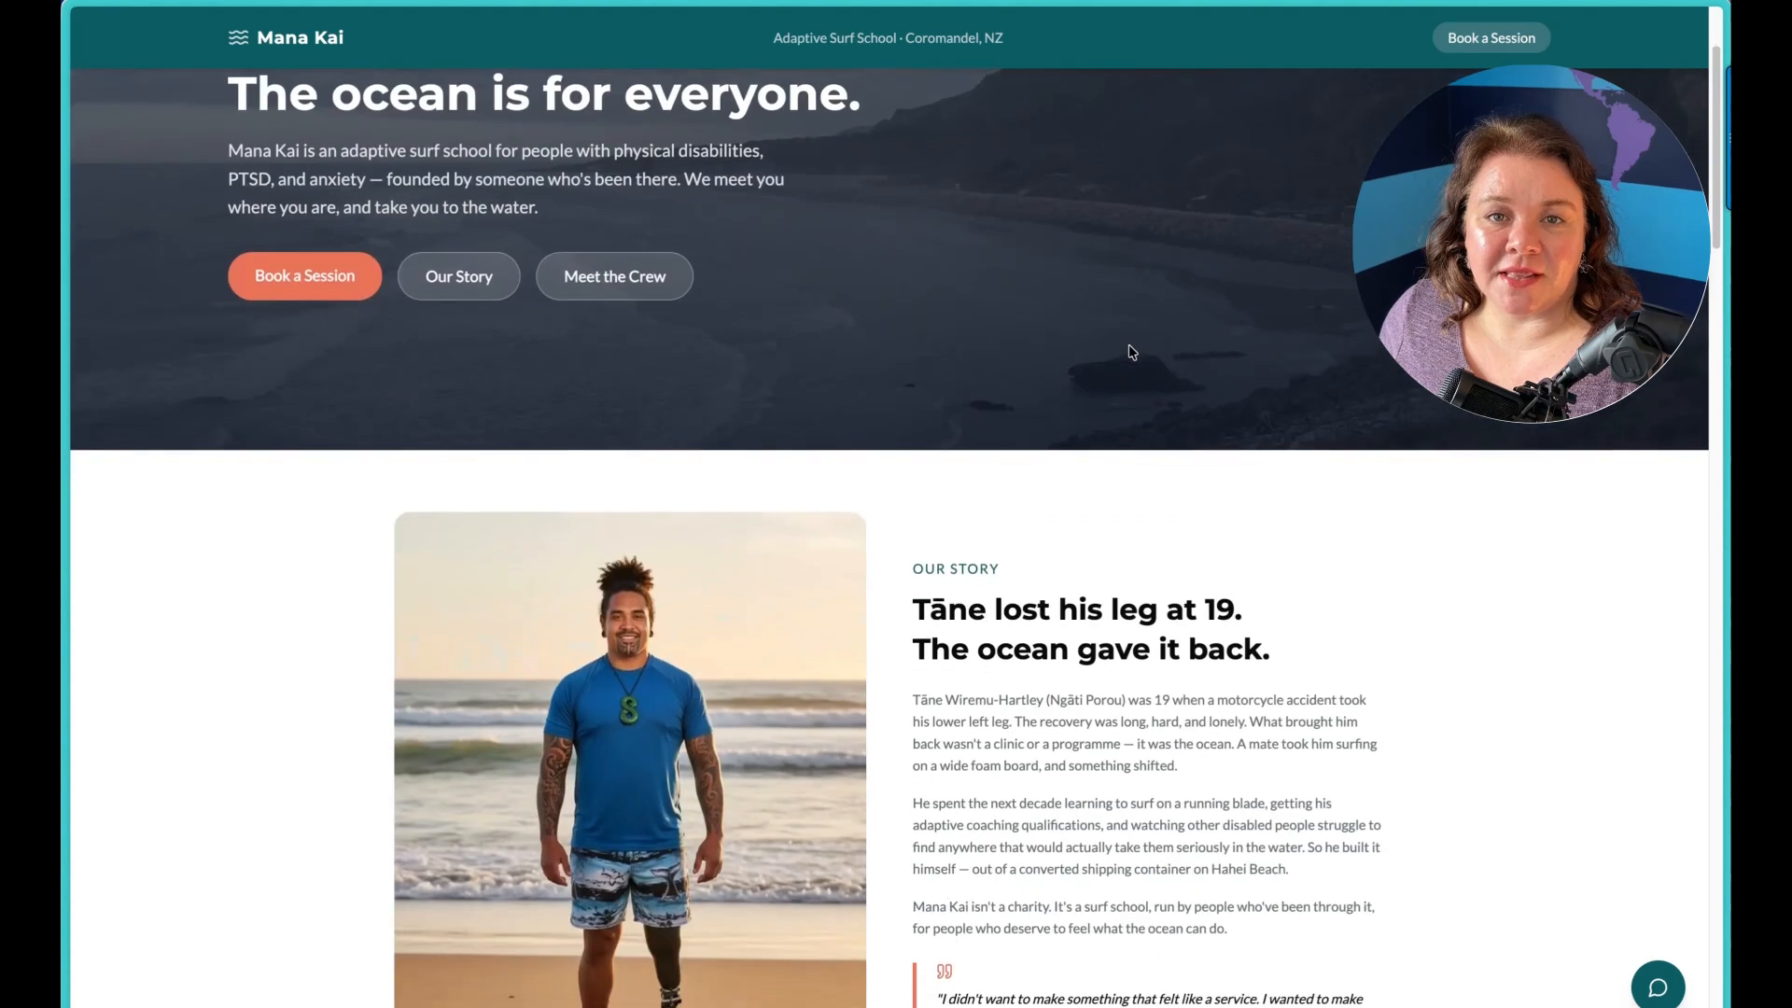
scroll(1130, 350, "down", 2)
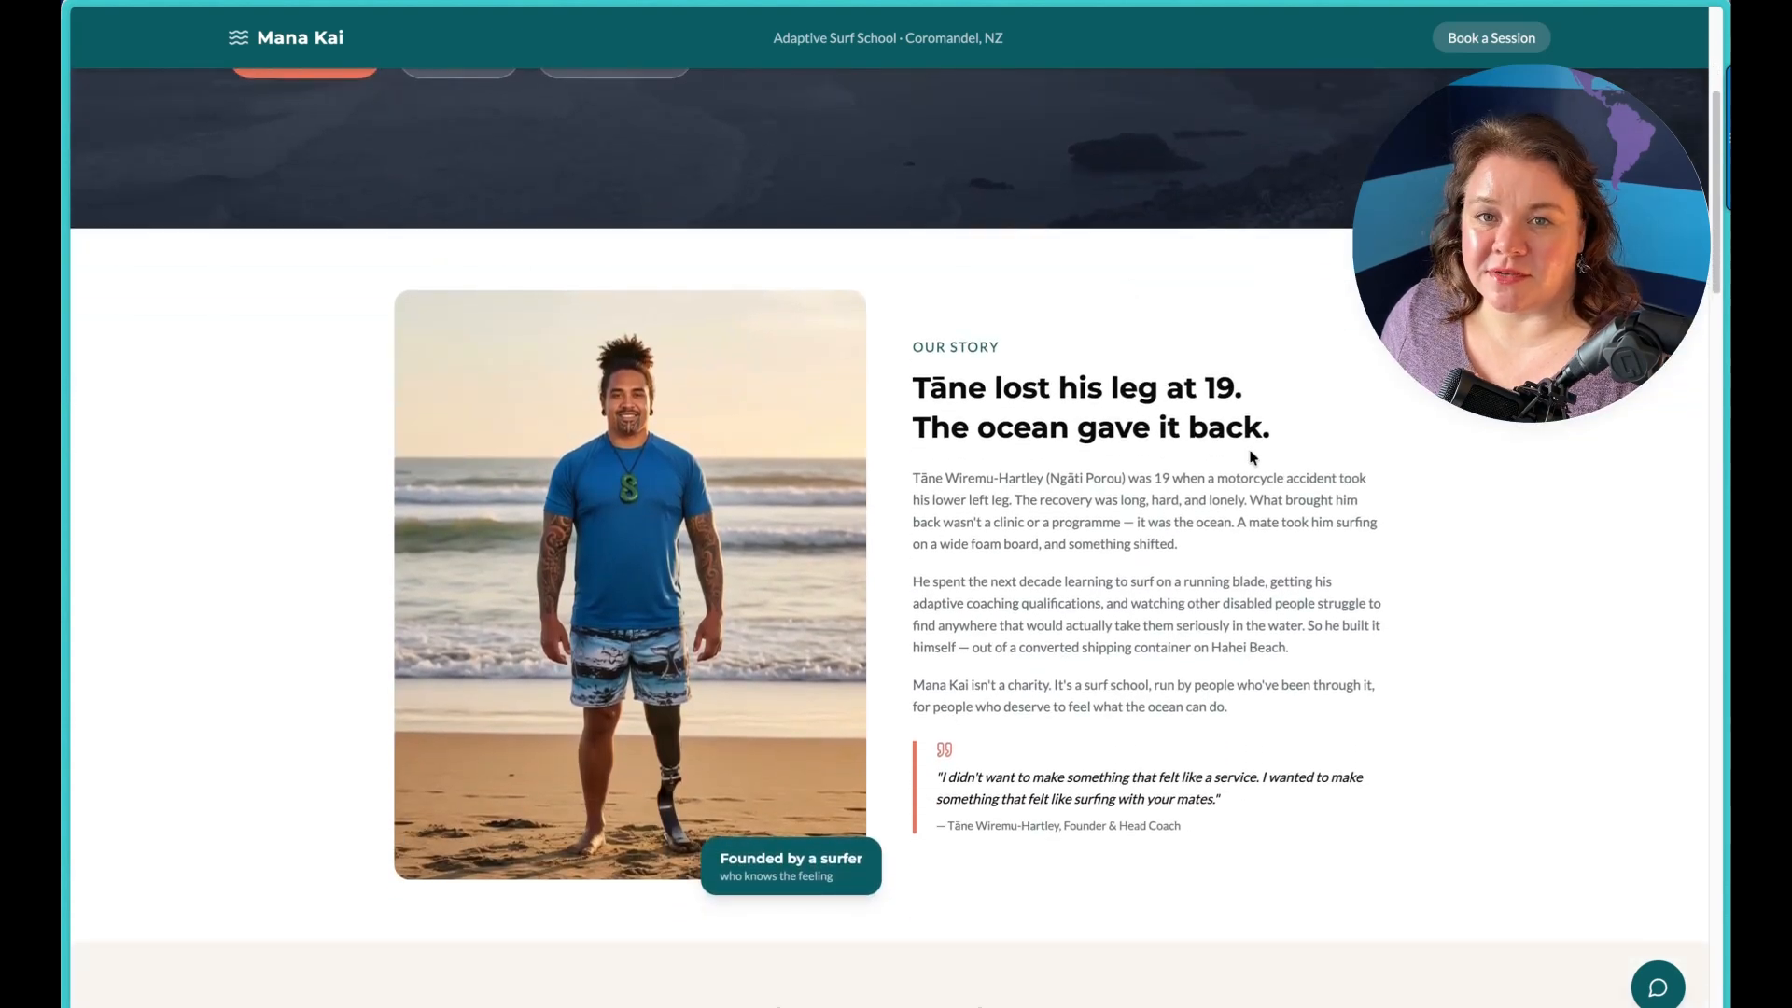
scroll(1252, 457, "down", 3)
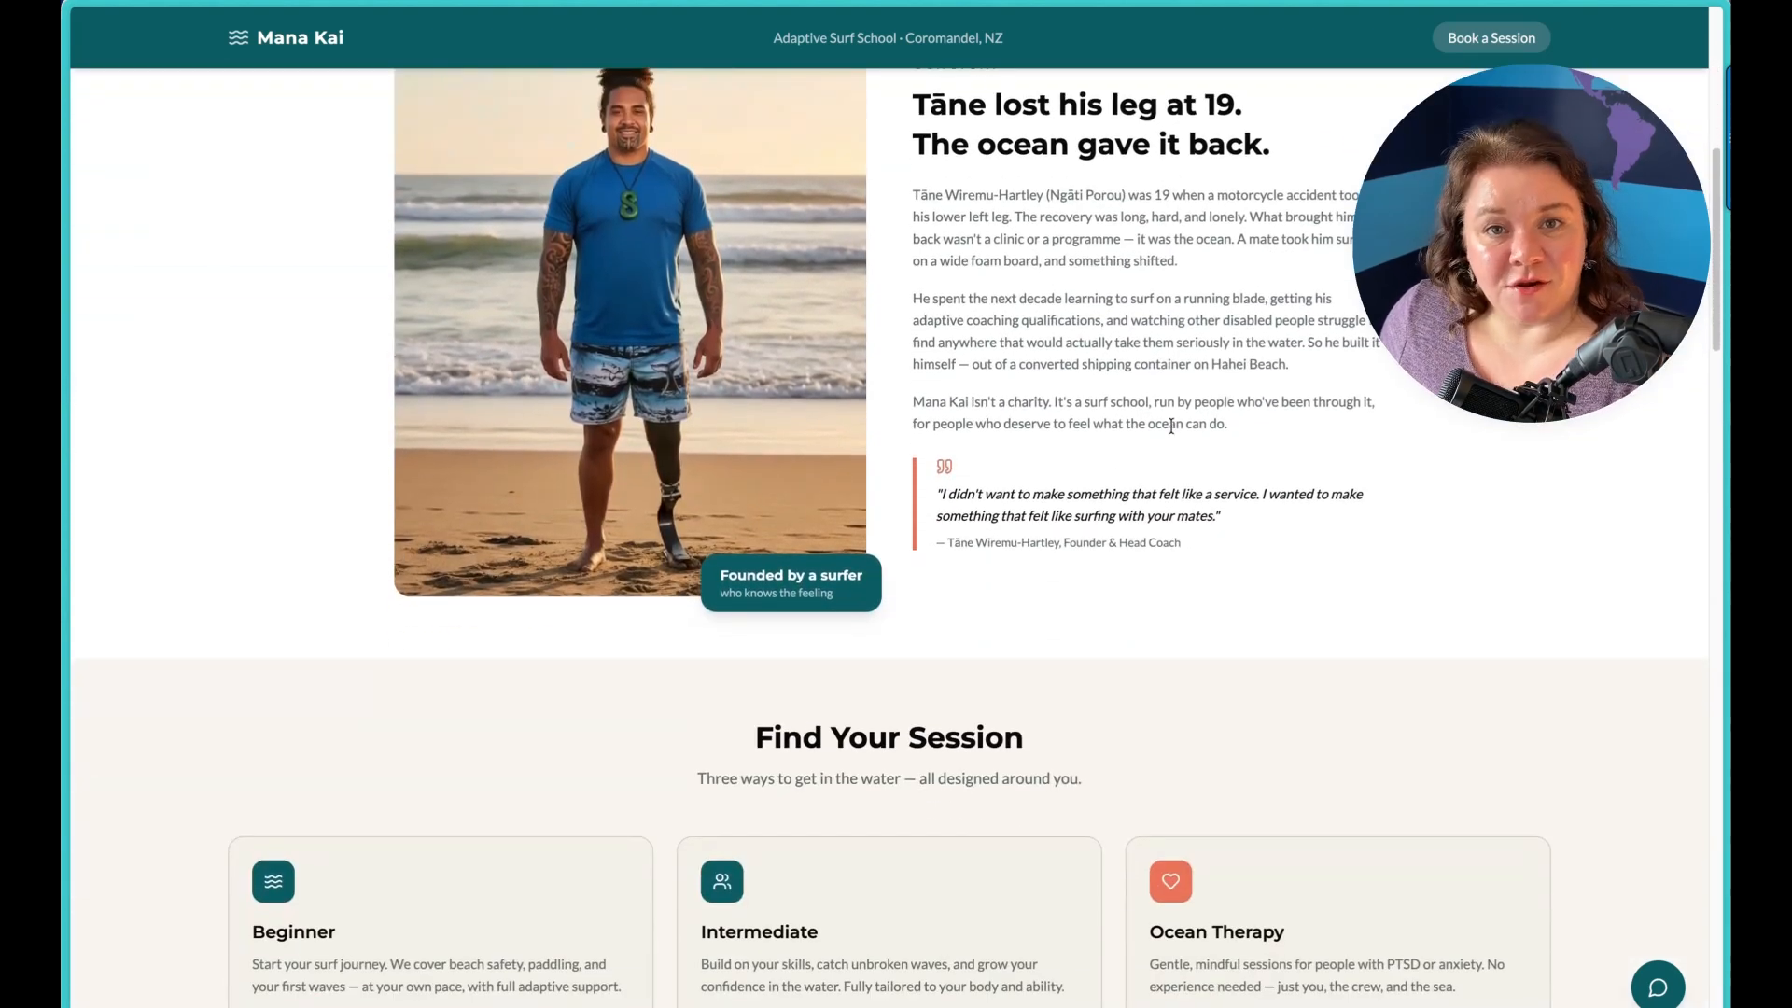
scroll(1175, 431, "down", 1)
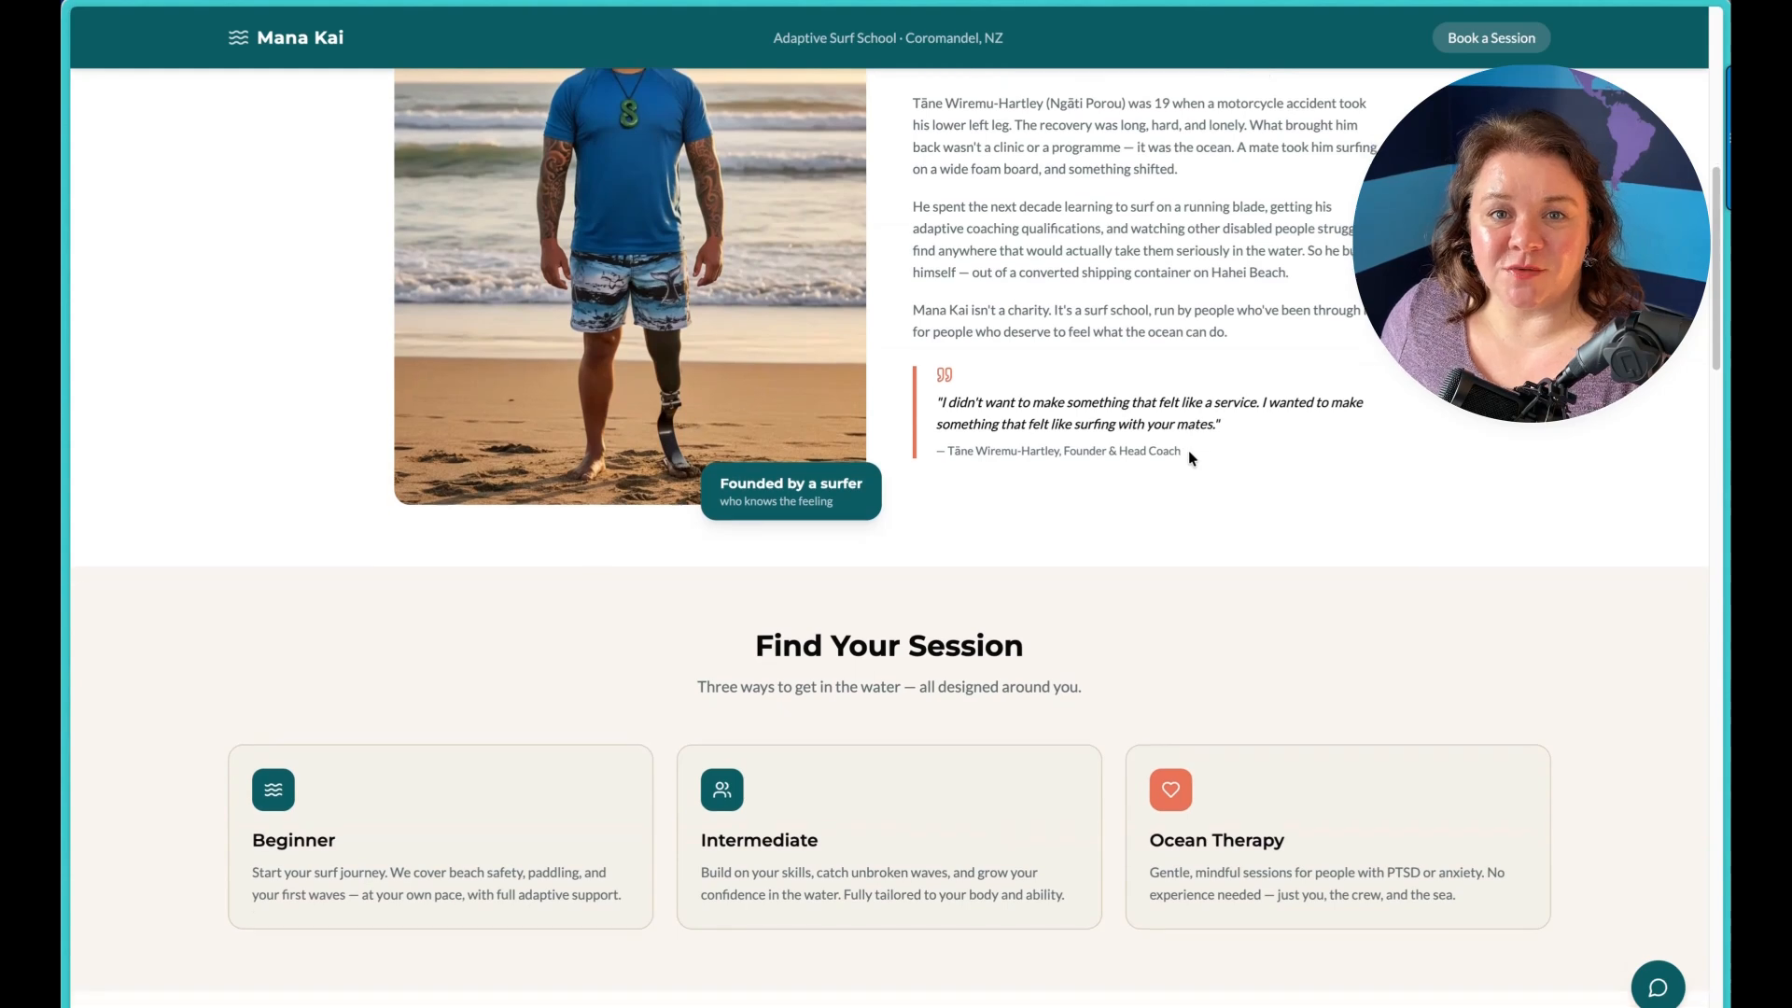
scroll(1188, 457, "down", 4)
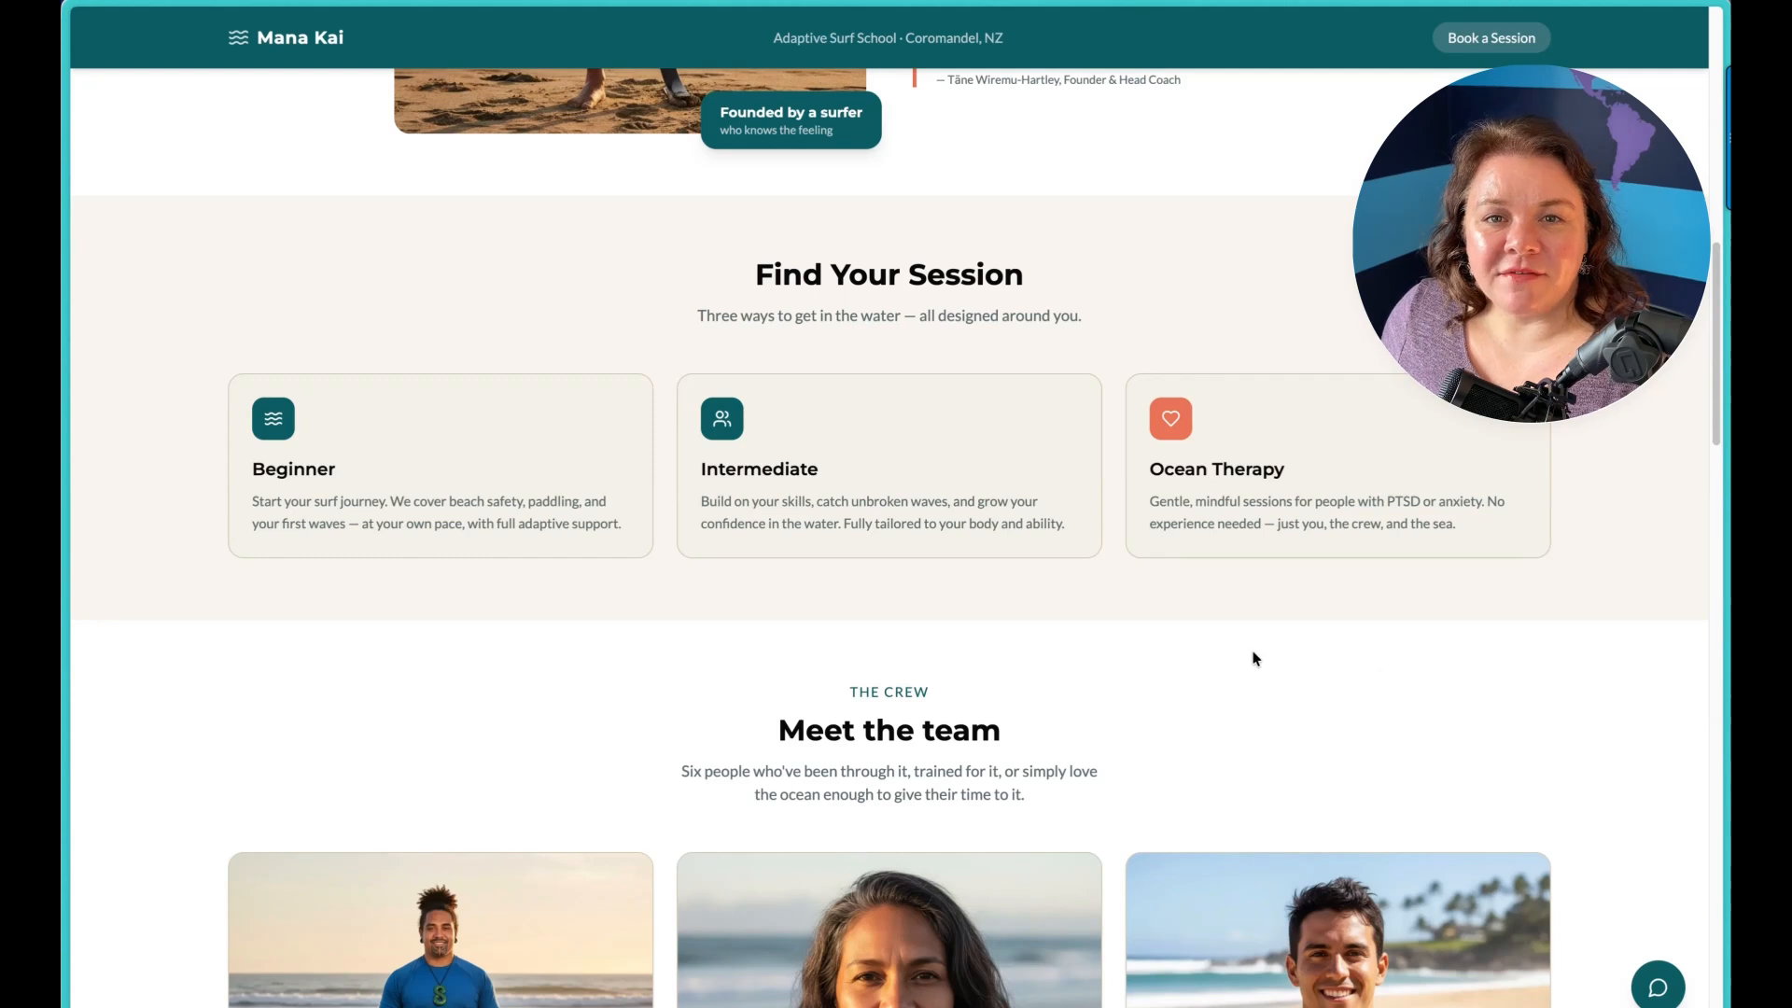
scroll(1175, 571, "down", 1)
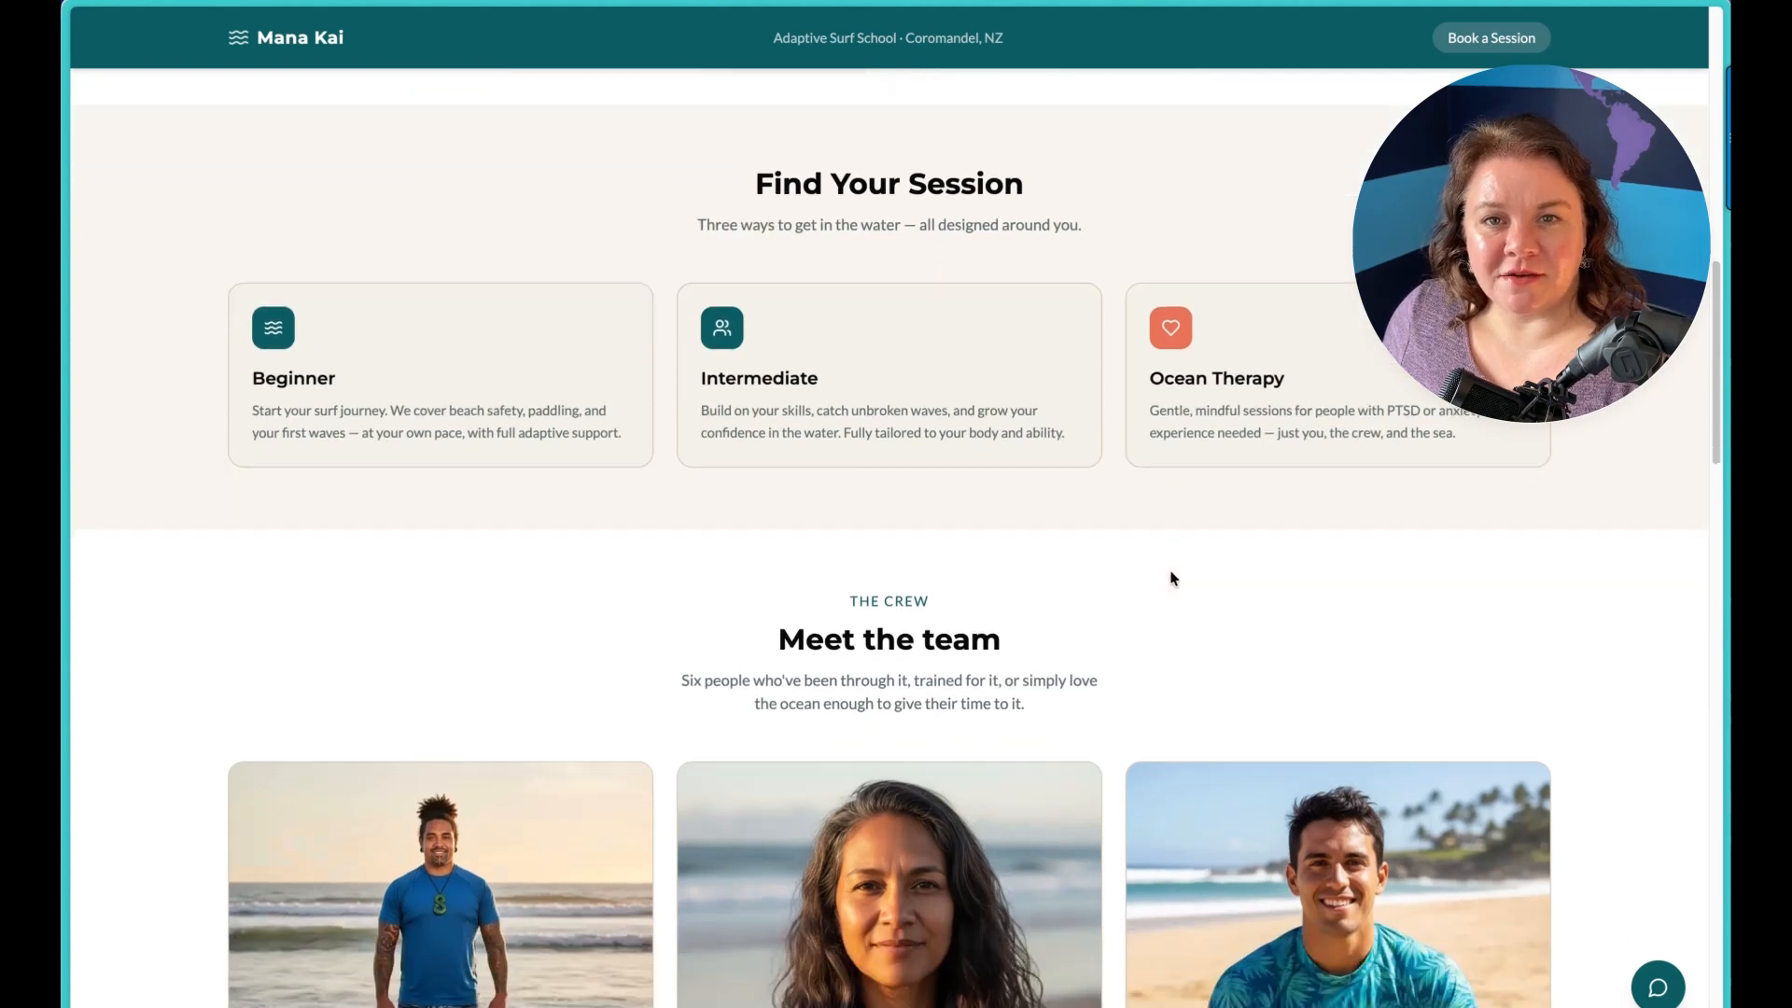
scroll(1182, 560, "down", 1)
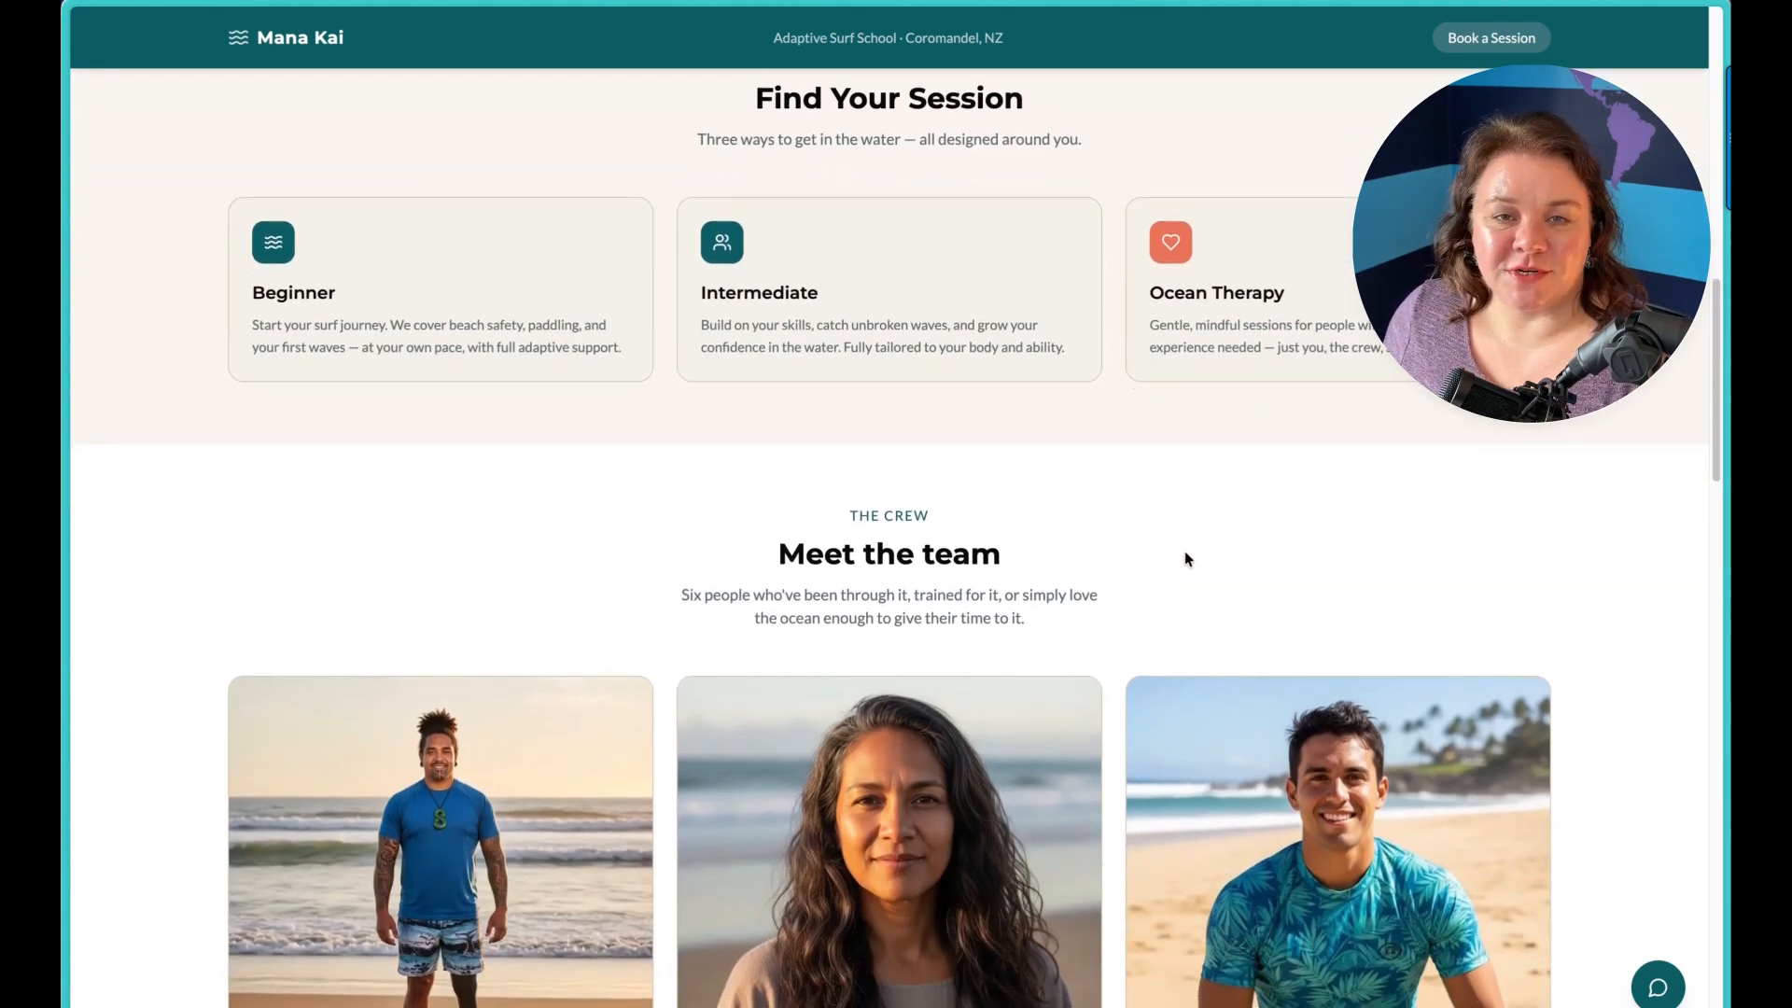
scroll(1184, 558, "down", 1)
scroll(1185, 558, "down", 4)
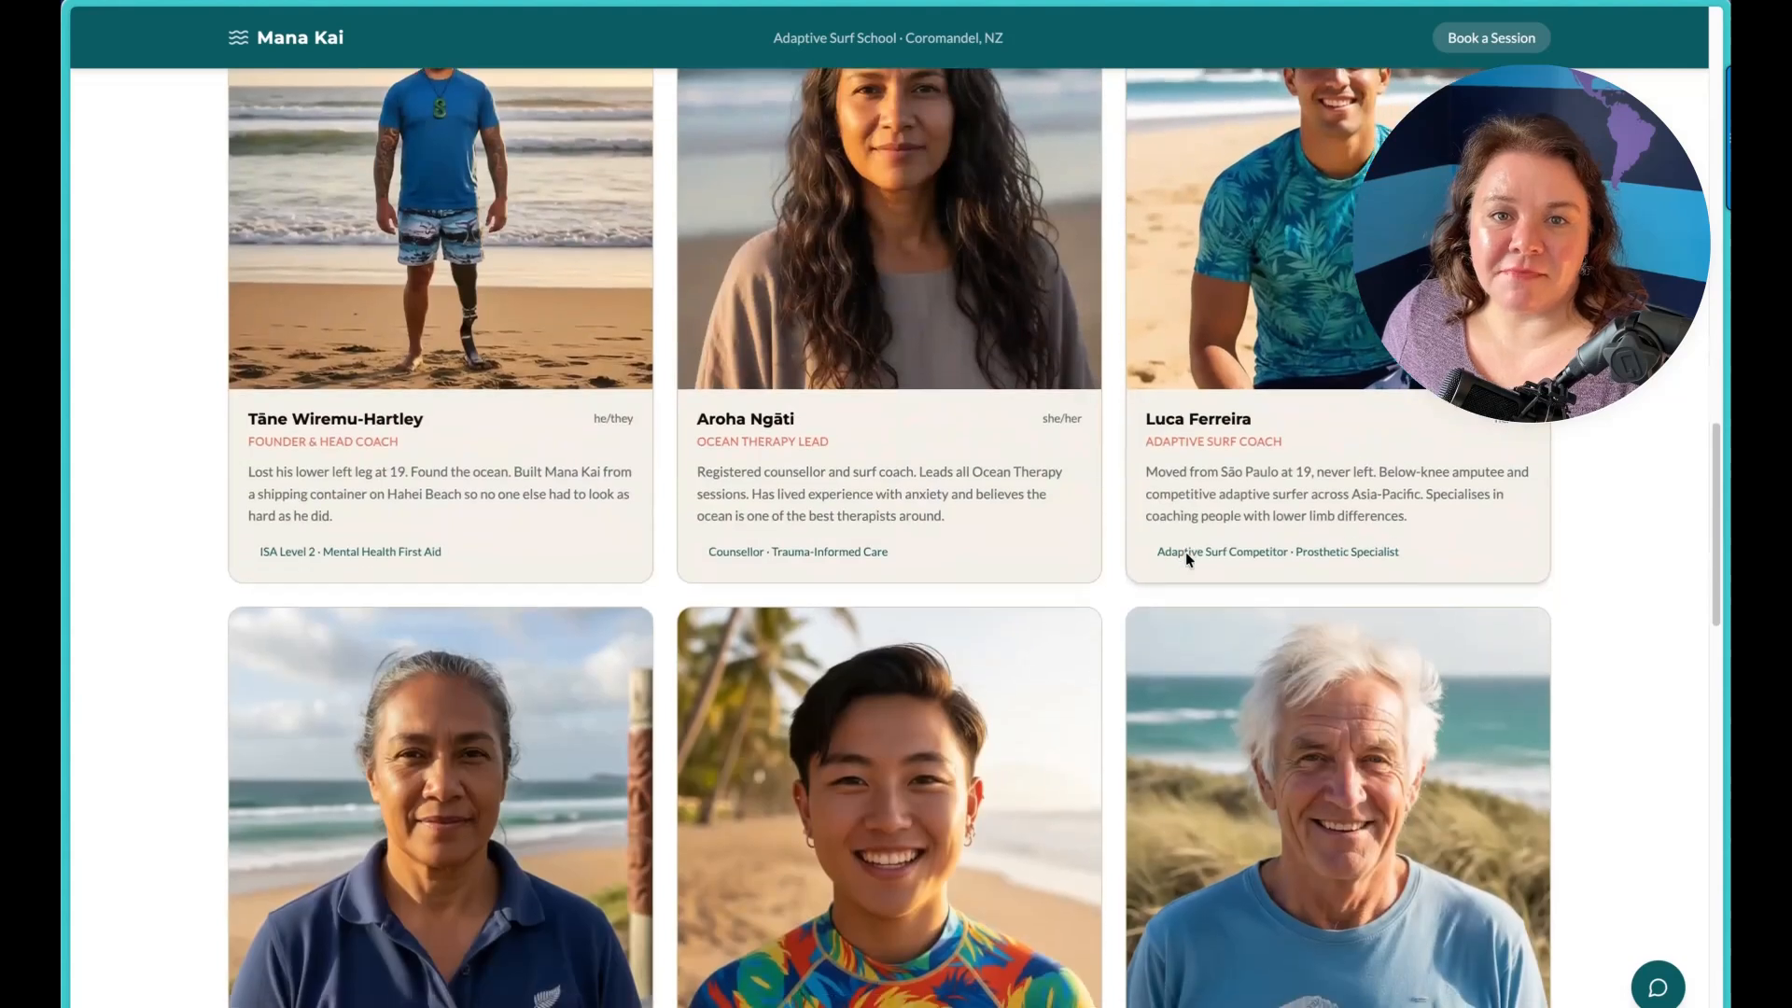
scroll(1185, 558, "down", 7)
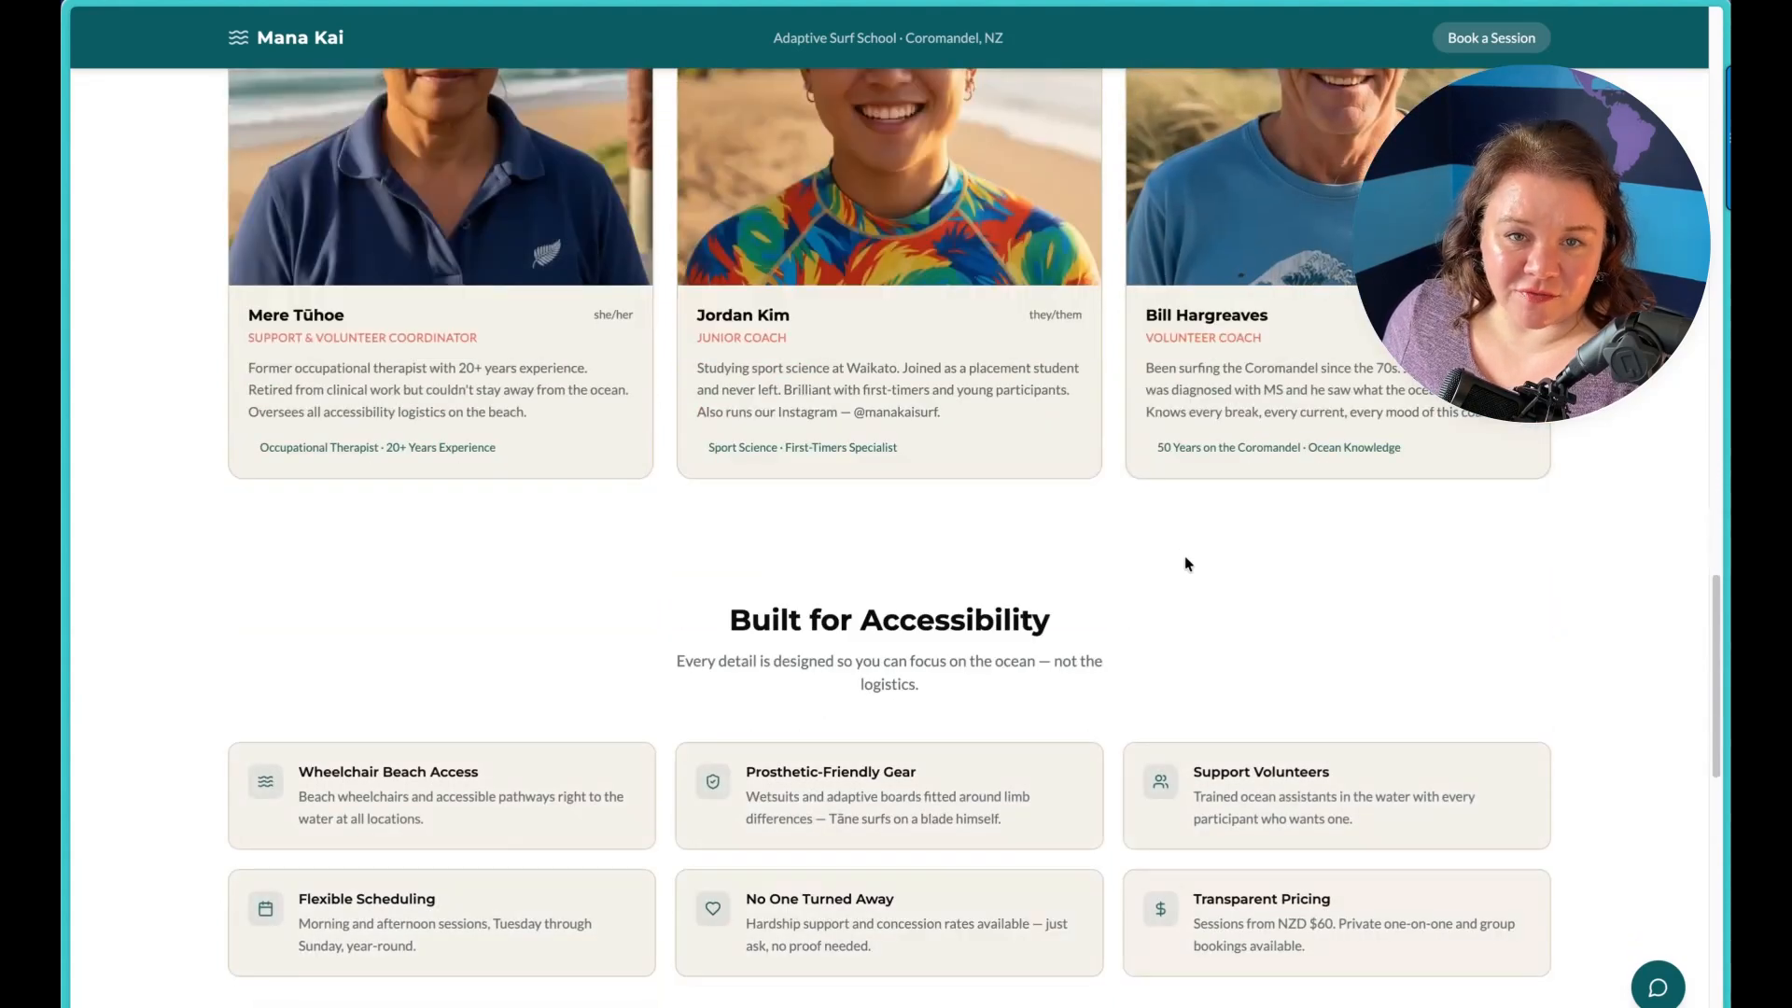
scroll(1184, 556, "down", 8)
scroll(1167, 513, "down", 3)
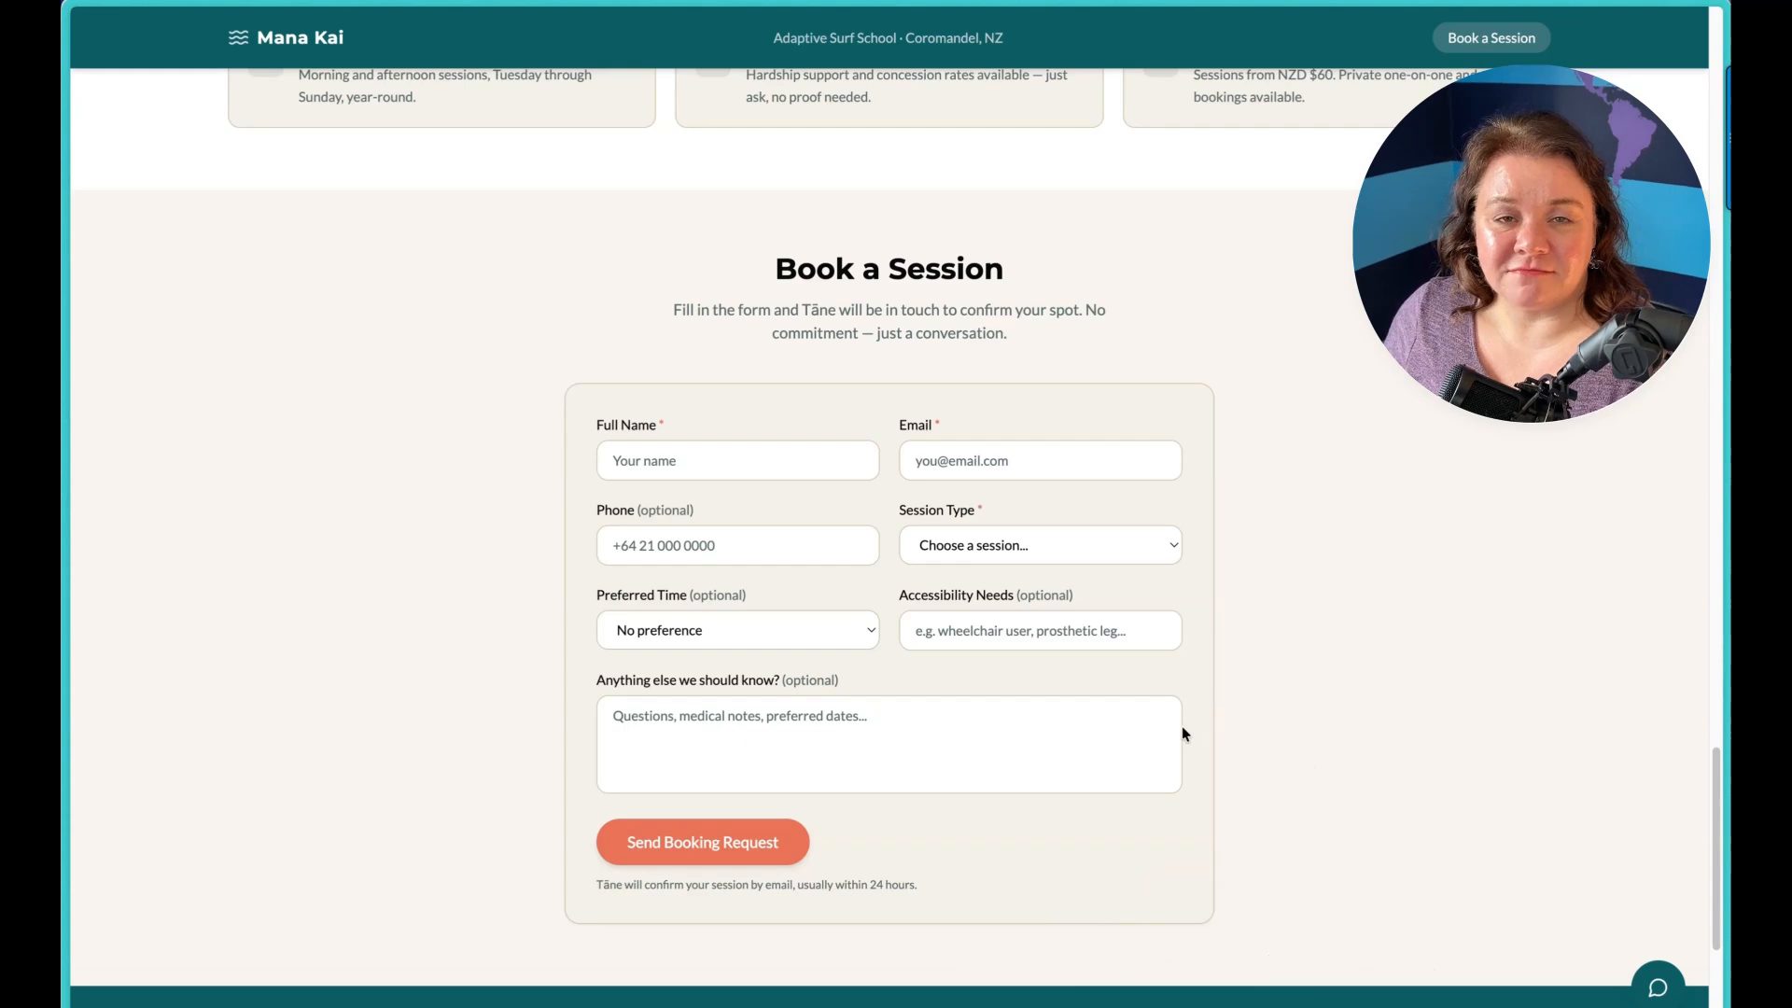
Step: Re-examine the Our Story section, the three session types and the Meet the team section of the Mana Kai site
scroll(1181, 726, "up", 15)
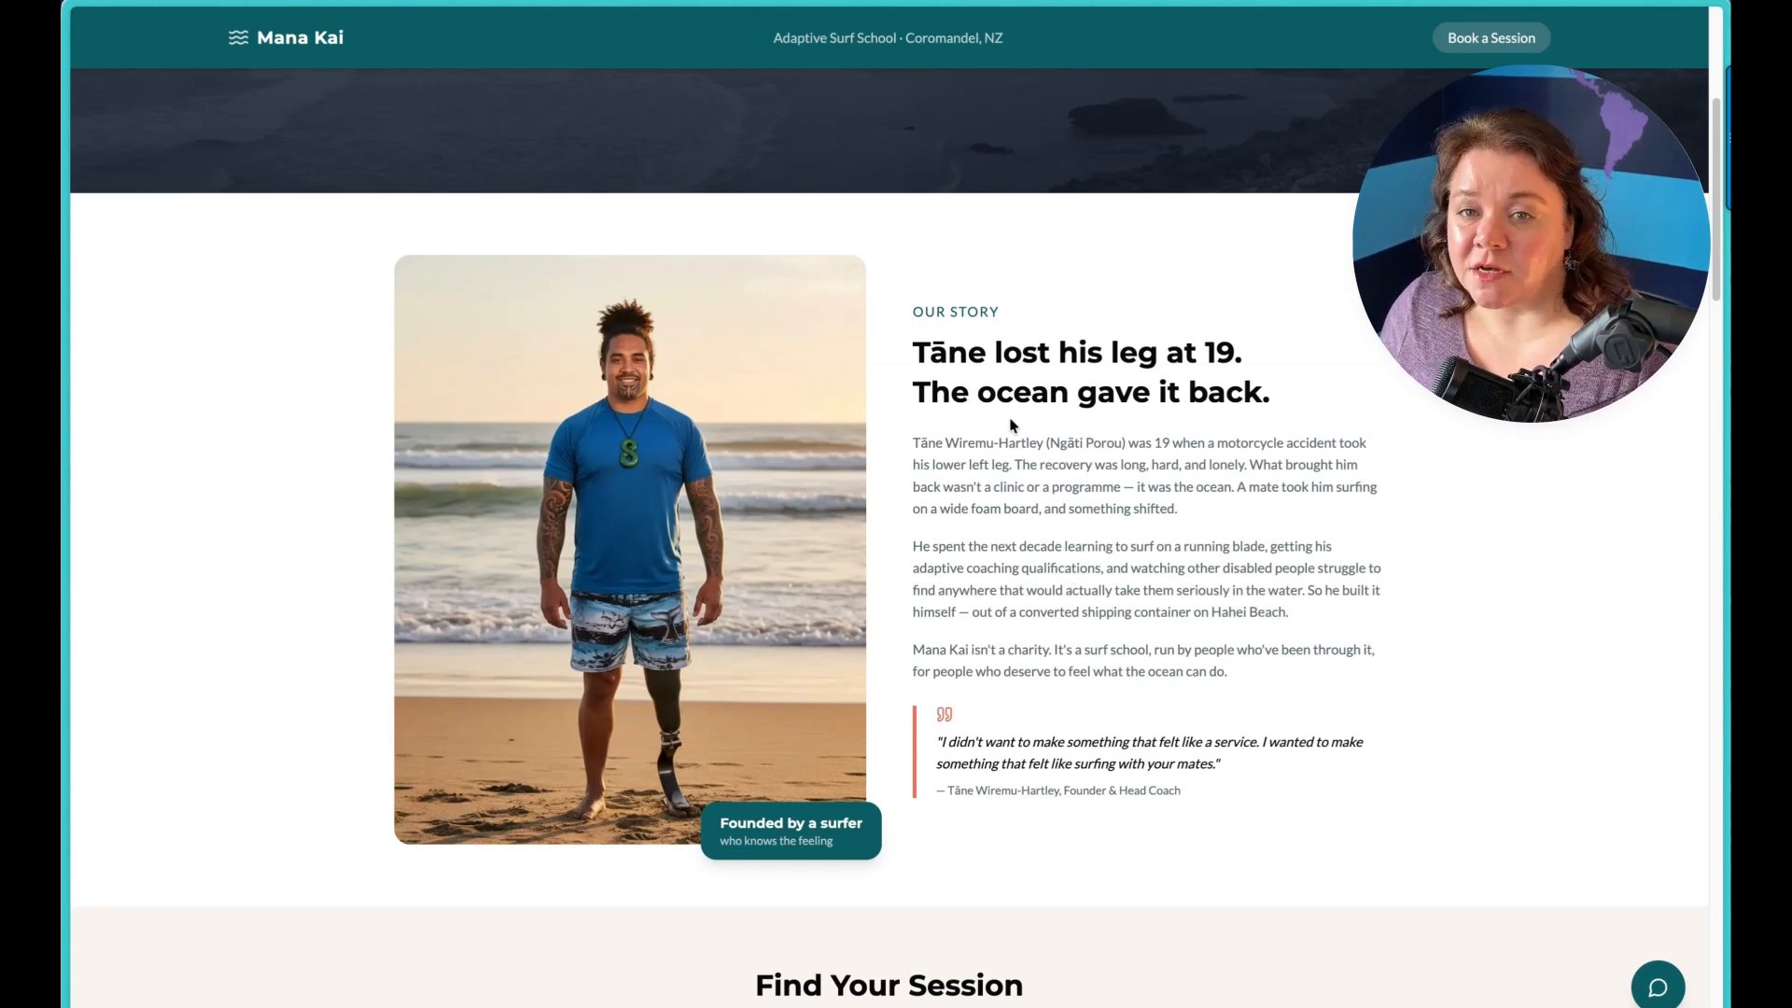
scroll(999, 450, "down", 1)
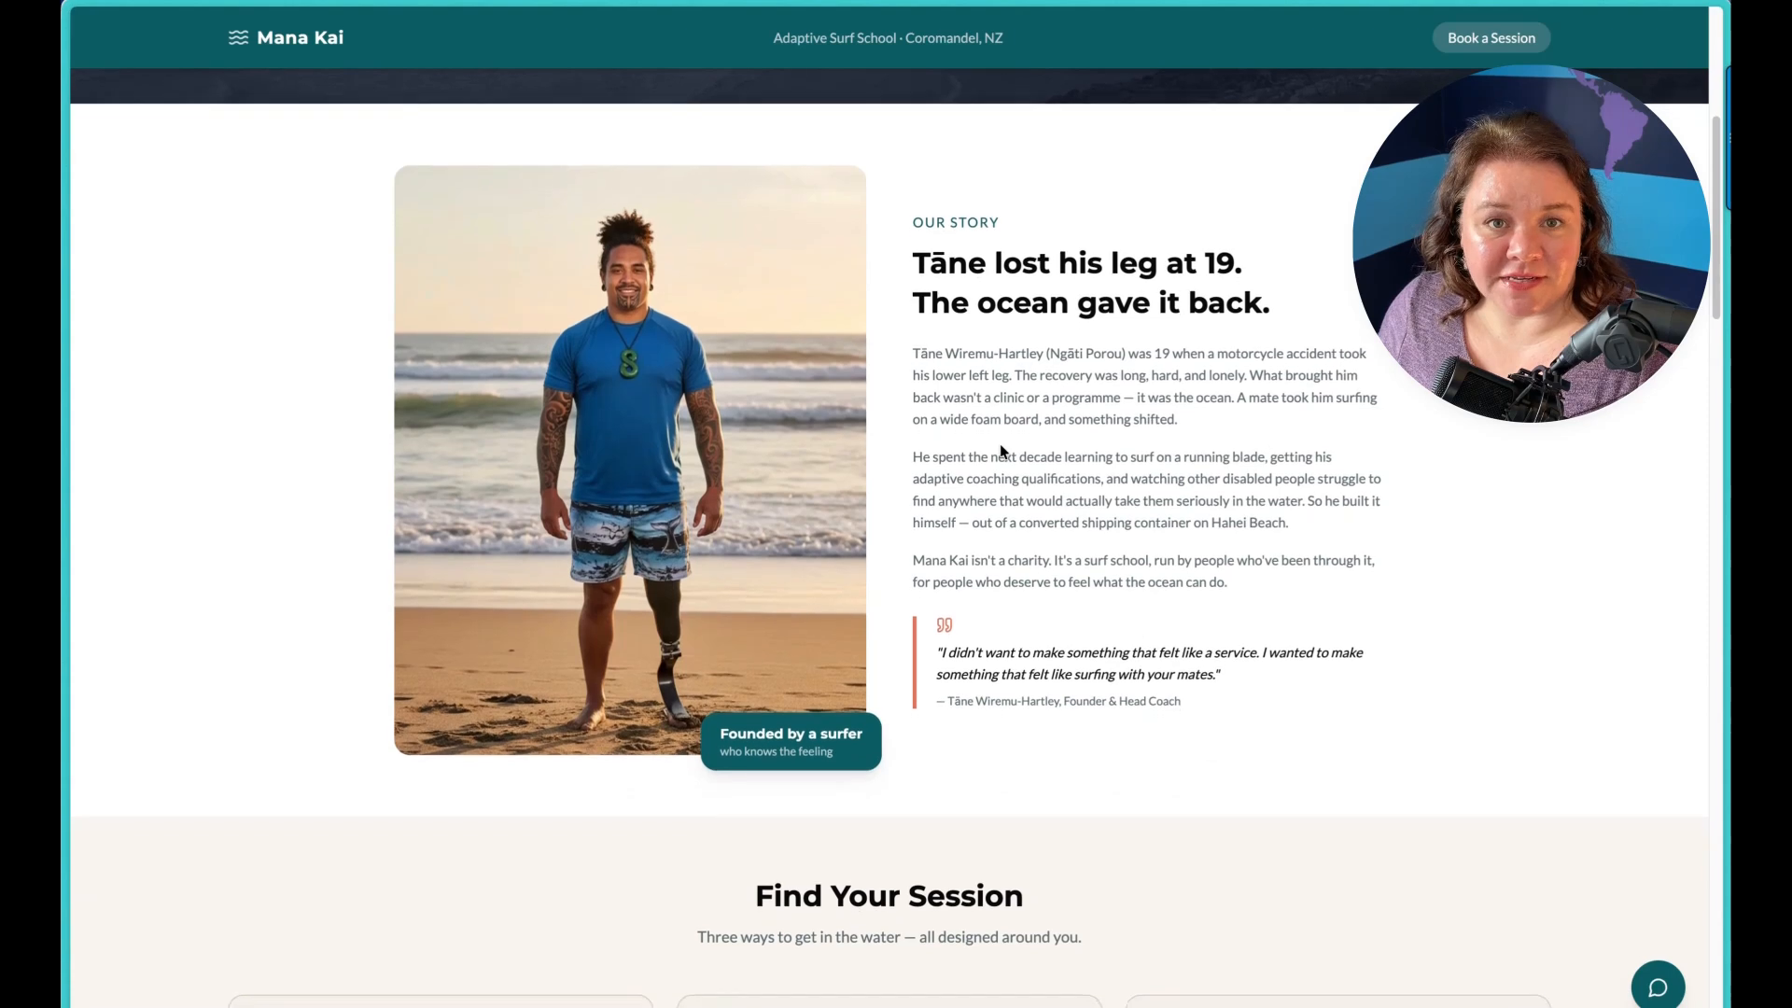
scroll(999, 448, "down", 1)
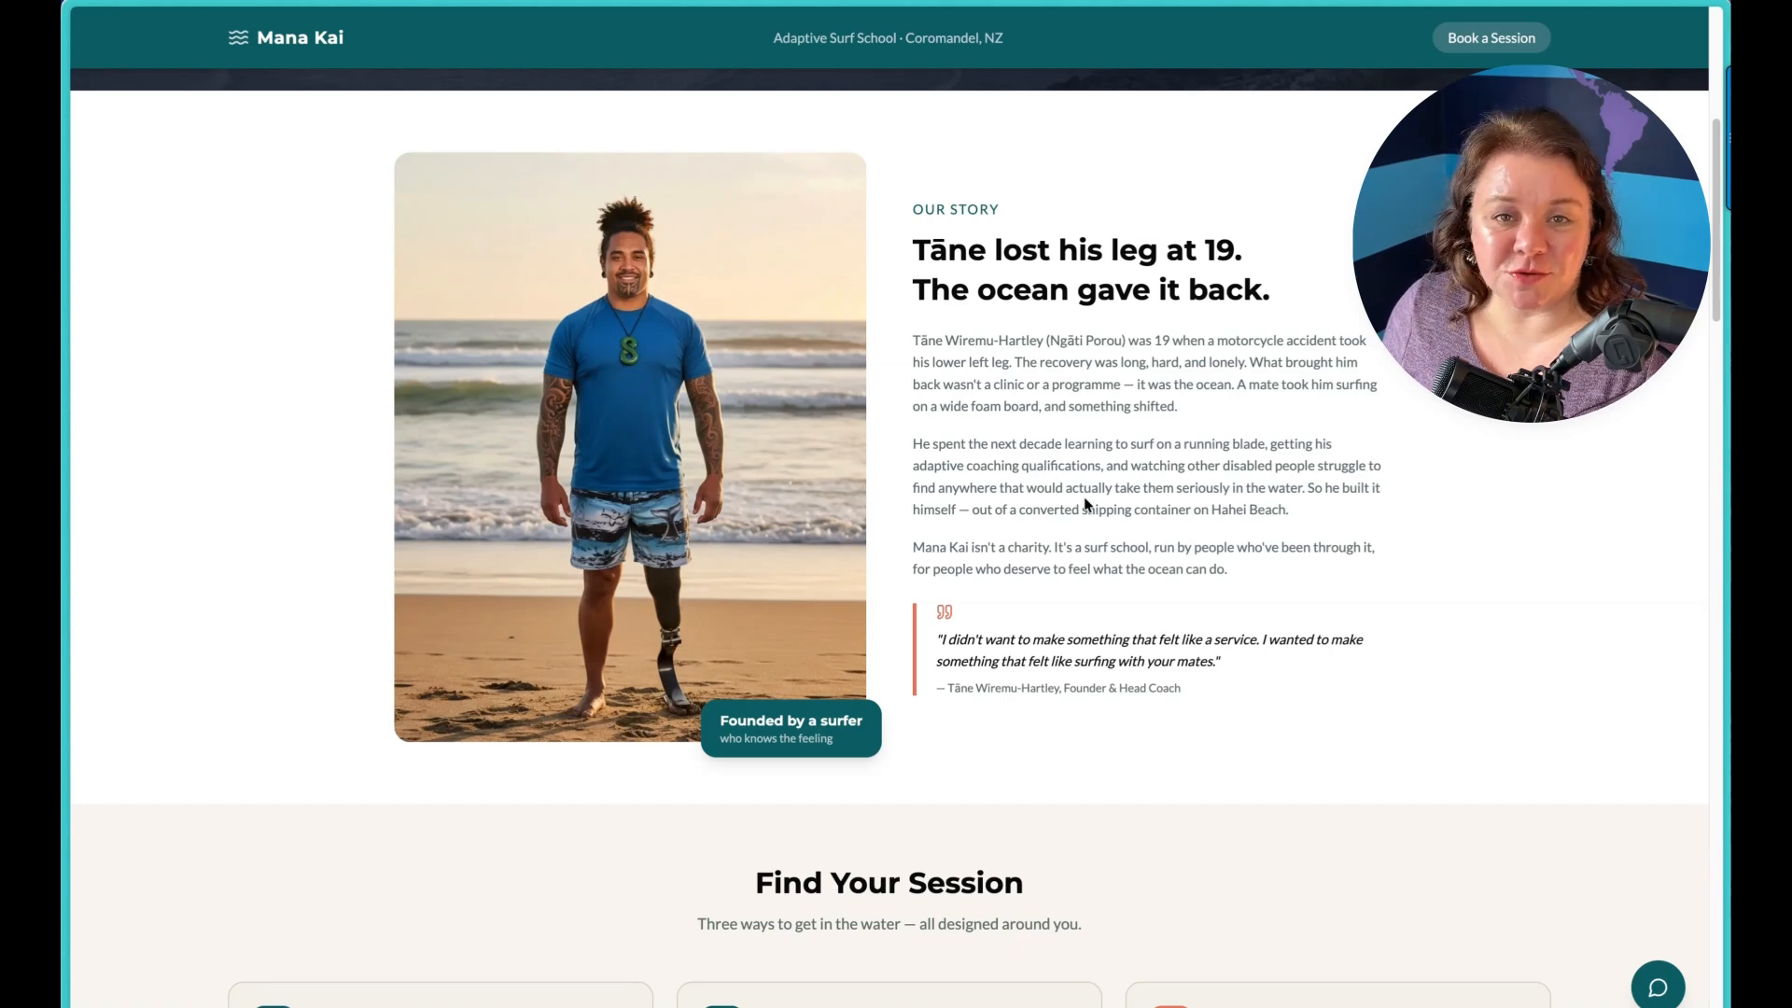
scroll(1386, 597, "up", 1)
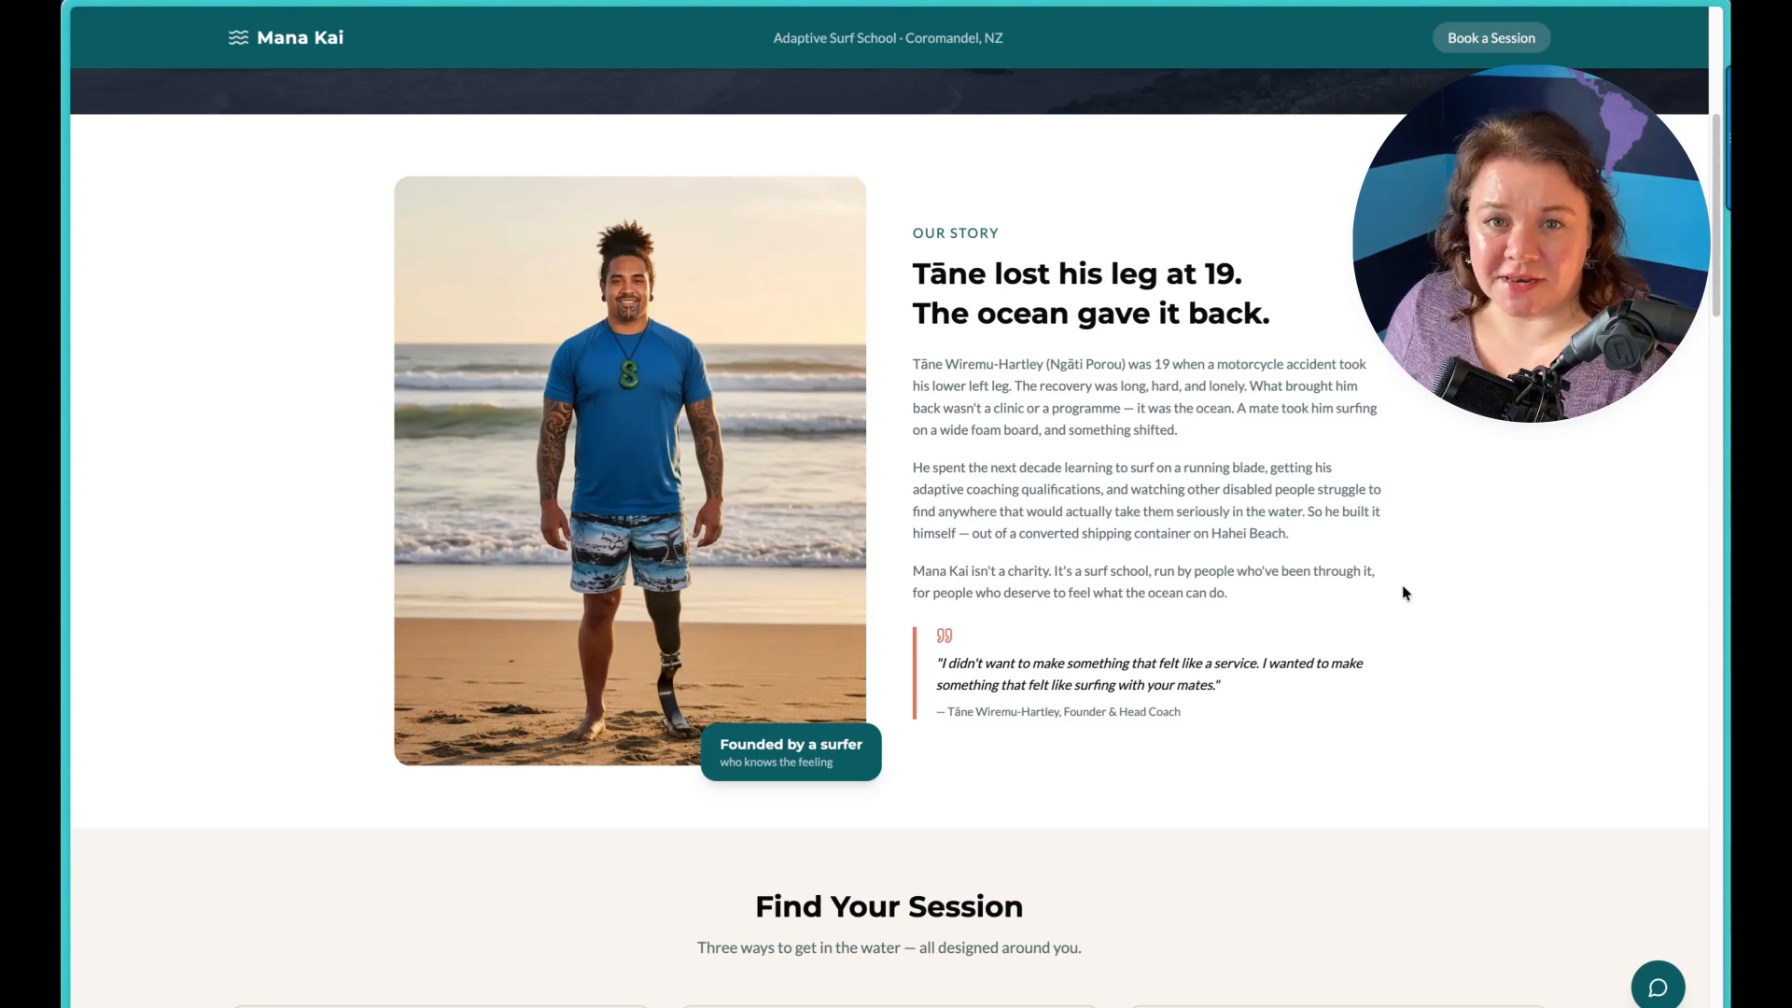
scroll(1400, 616, "down", 3)
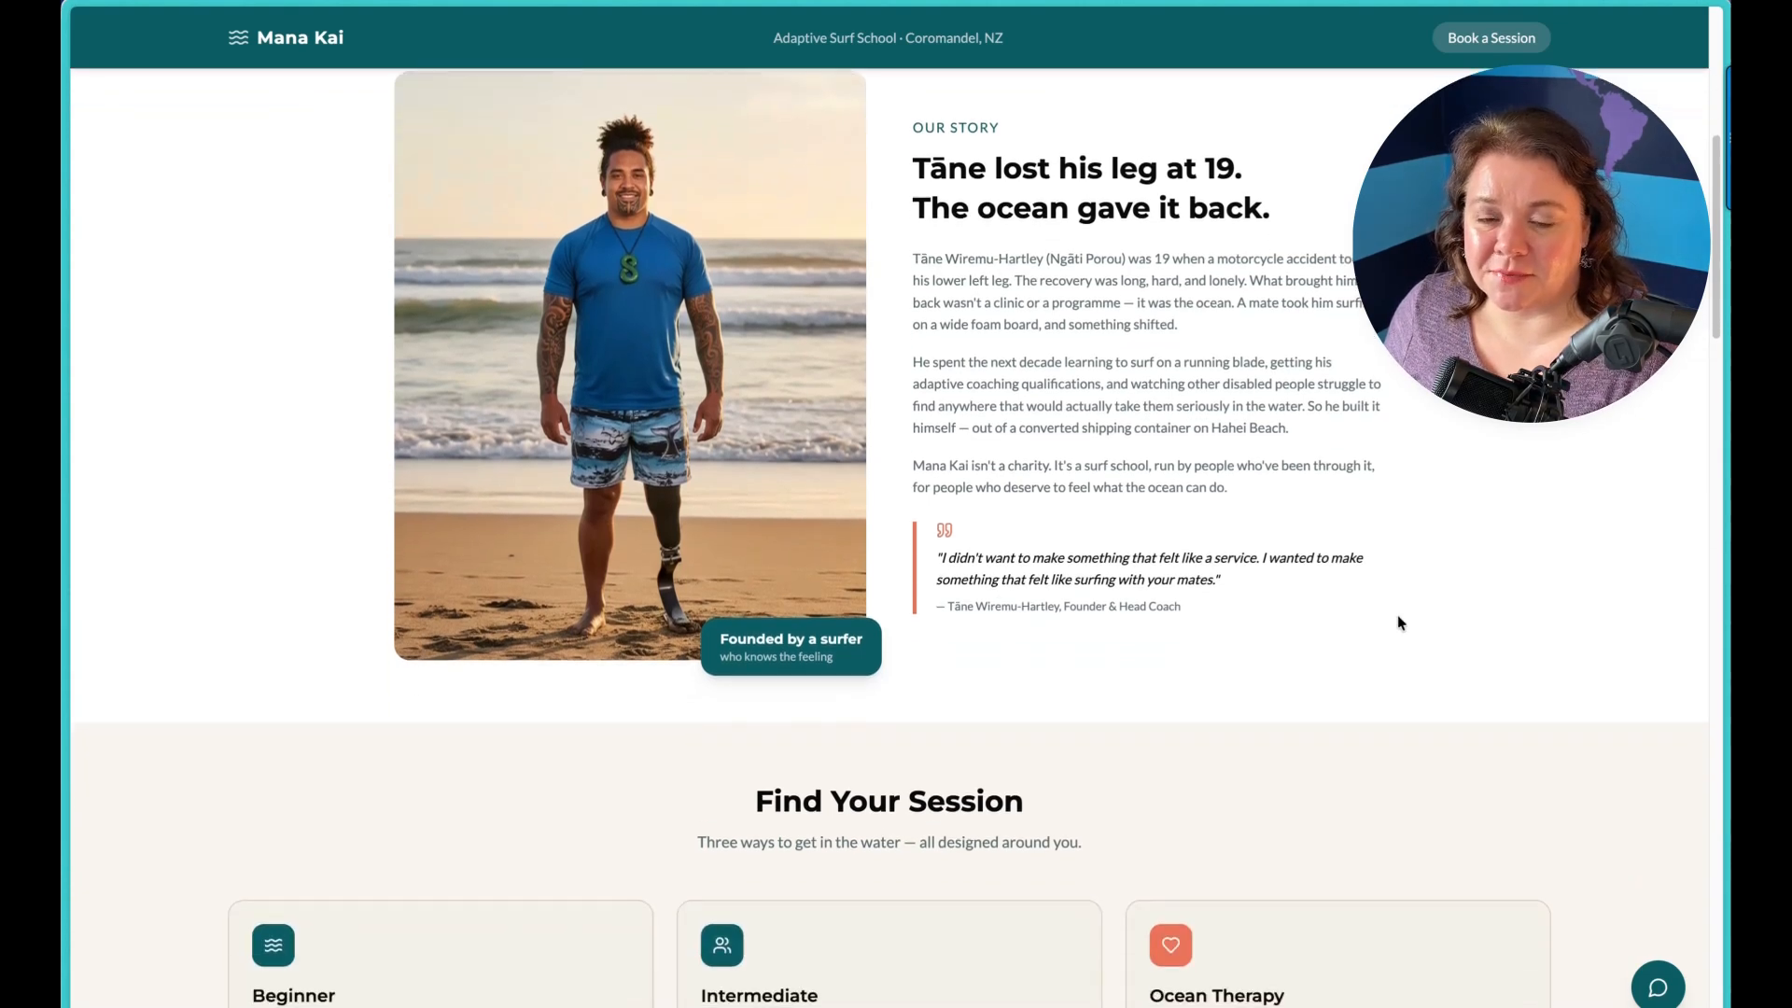
scroll(1400, 623, "down", 3)
scroll(1392, 620, "down", 3)
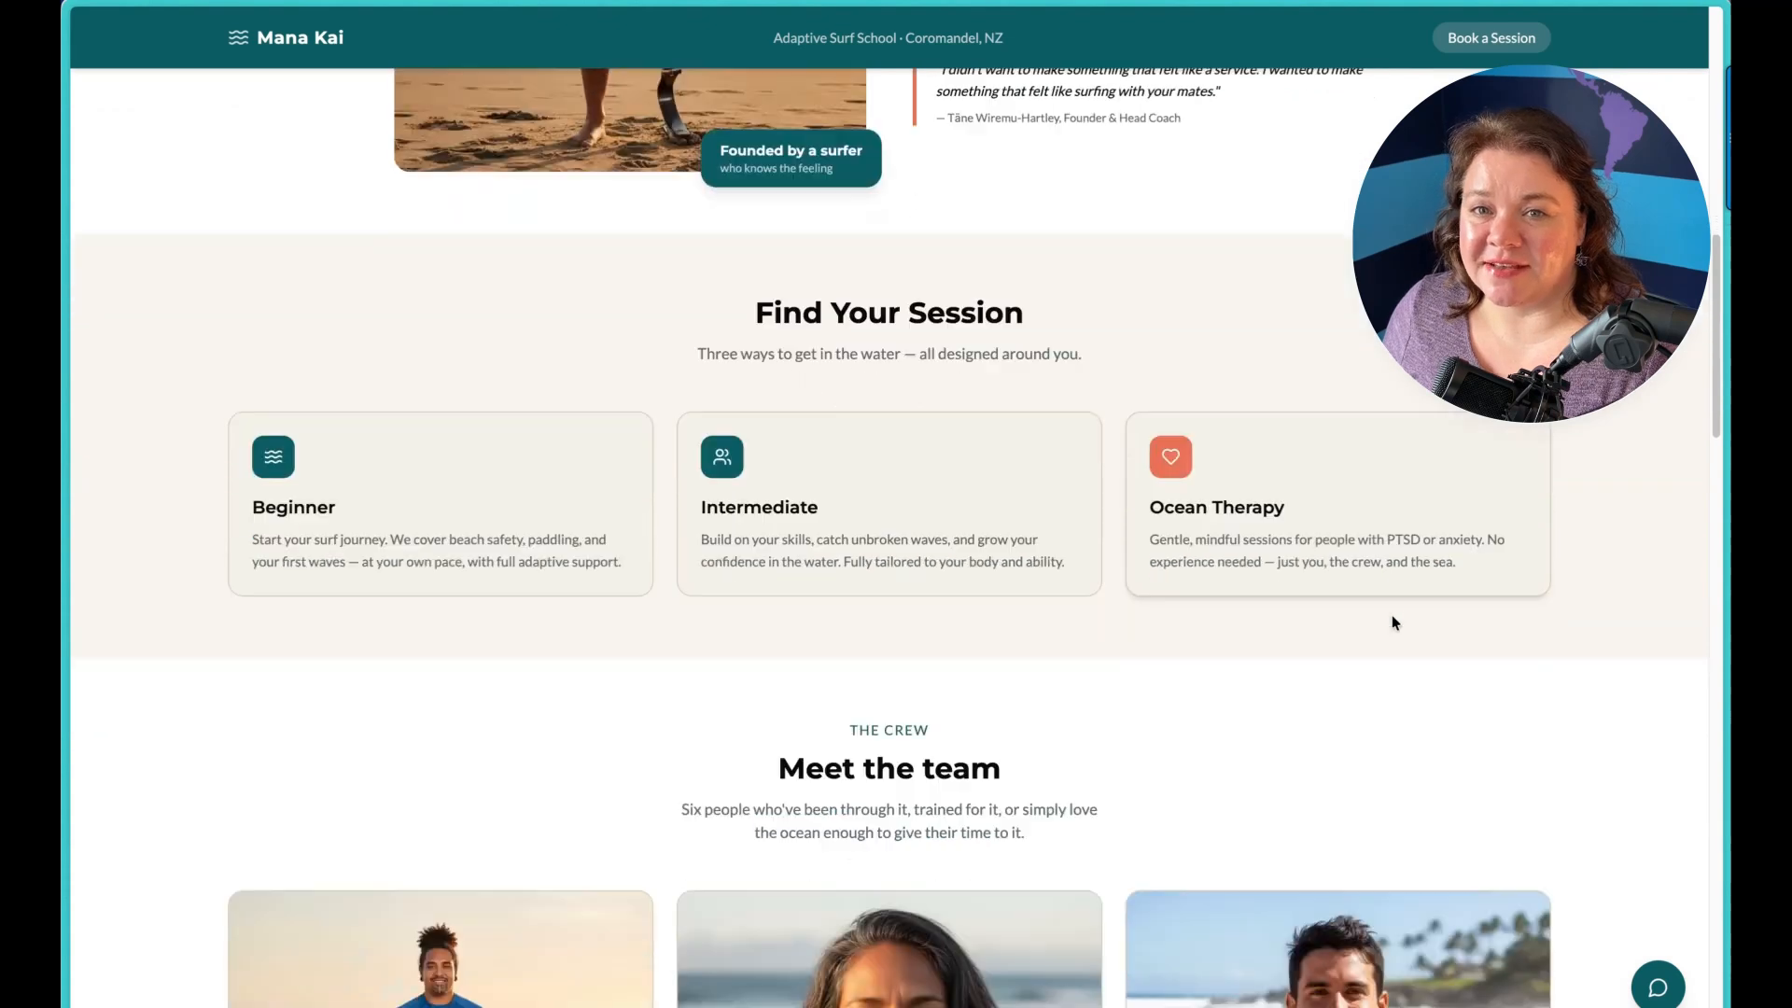
scroll(1393, 622, "down", 3)
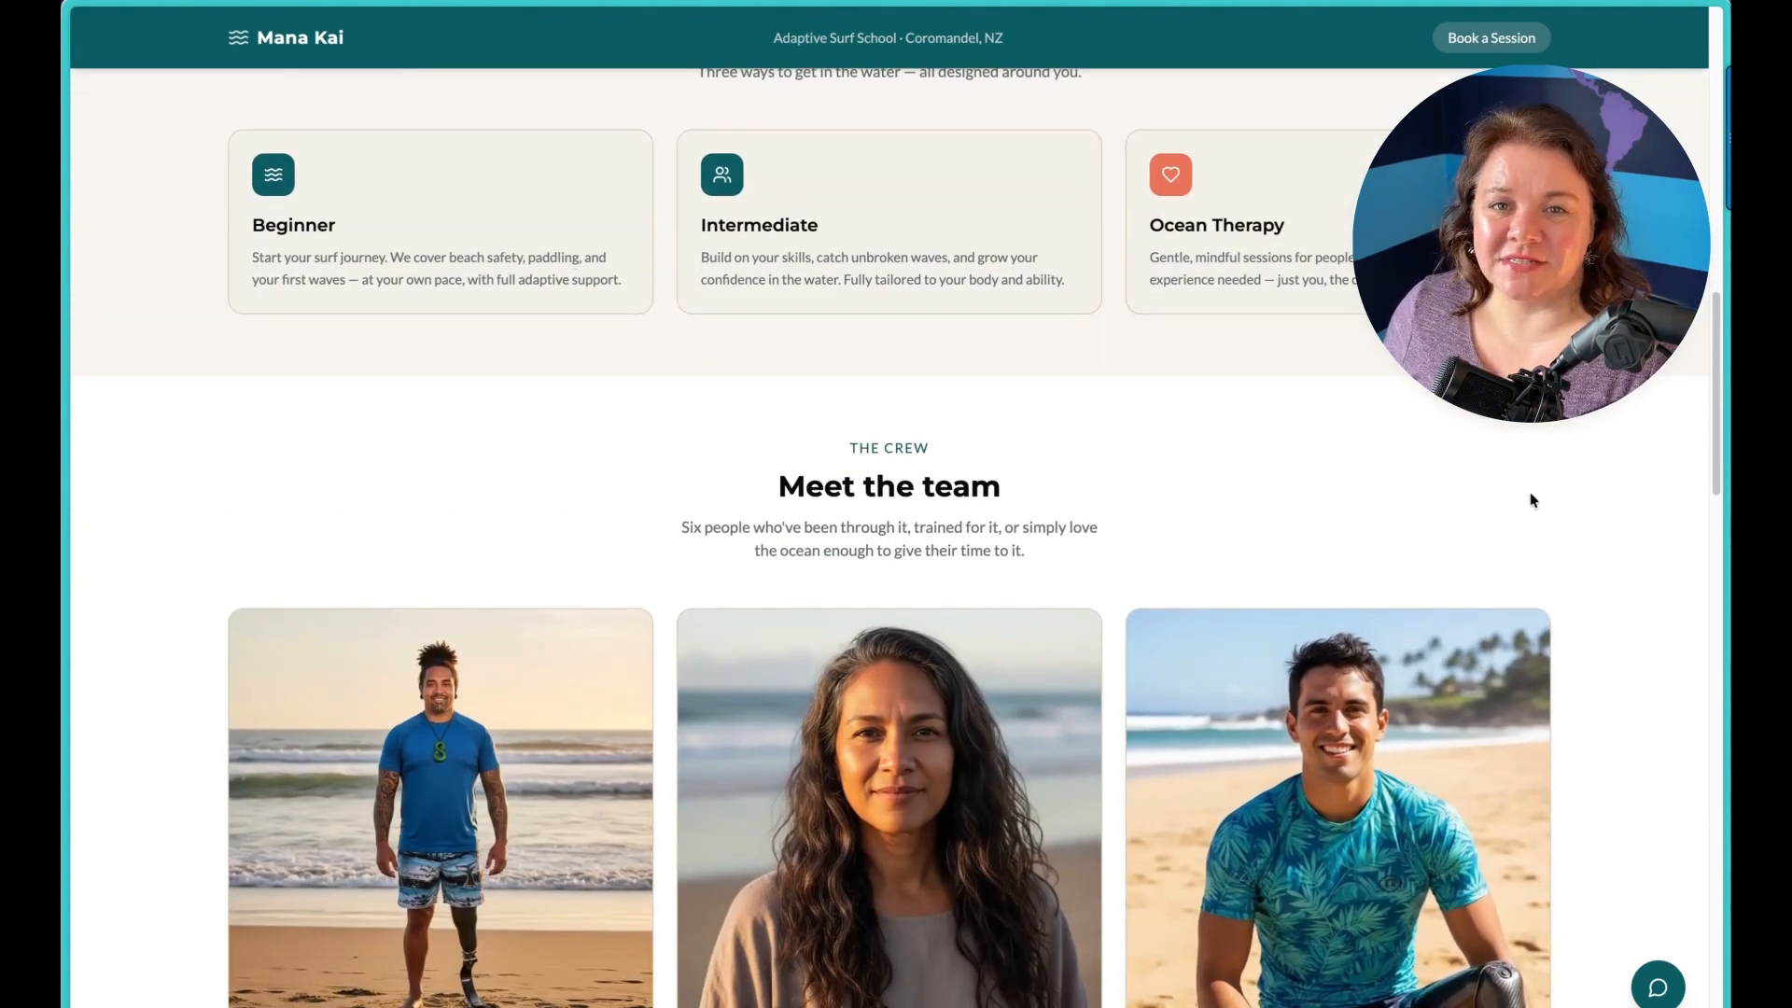
scroll(1223, 492, "down", 1)
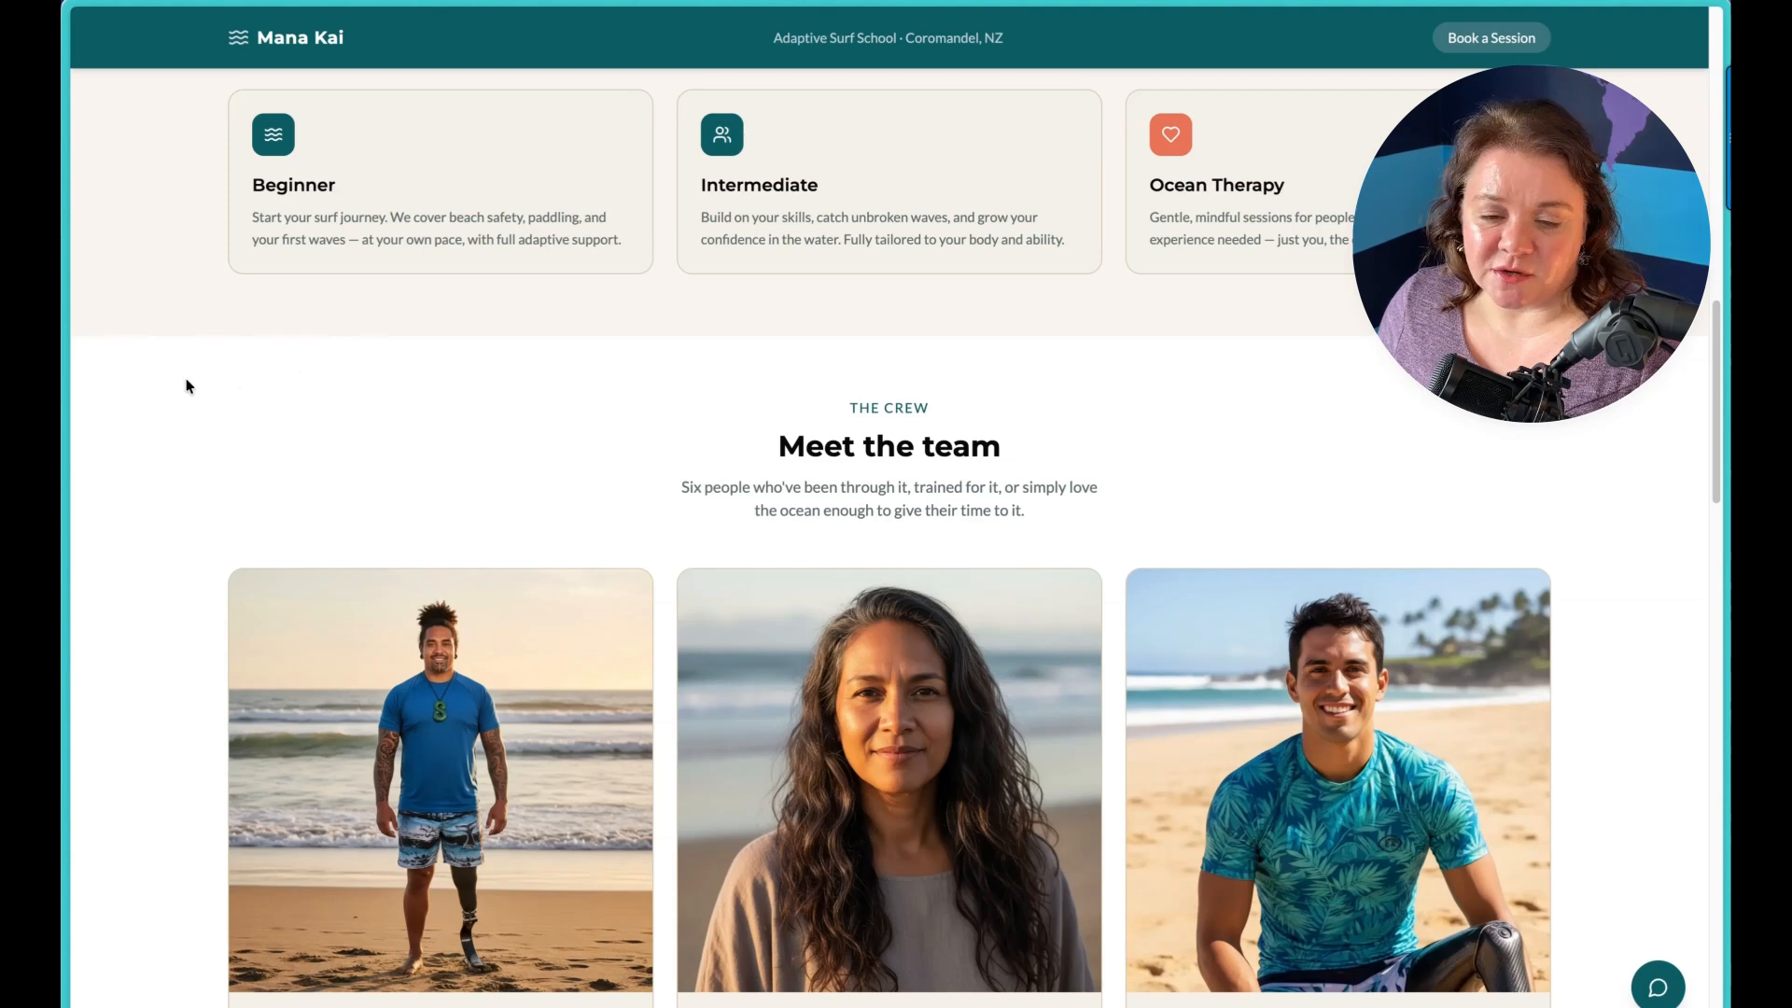
Step: In the Mana Kai Chatbot project, prompt Airo for a warm, casual chatbot with an email fallback for off-topic questions and the OpenAI API key stored in Secrets
mouse_move(66, 374)
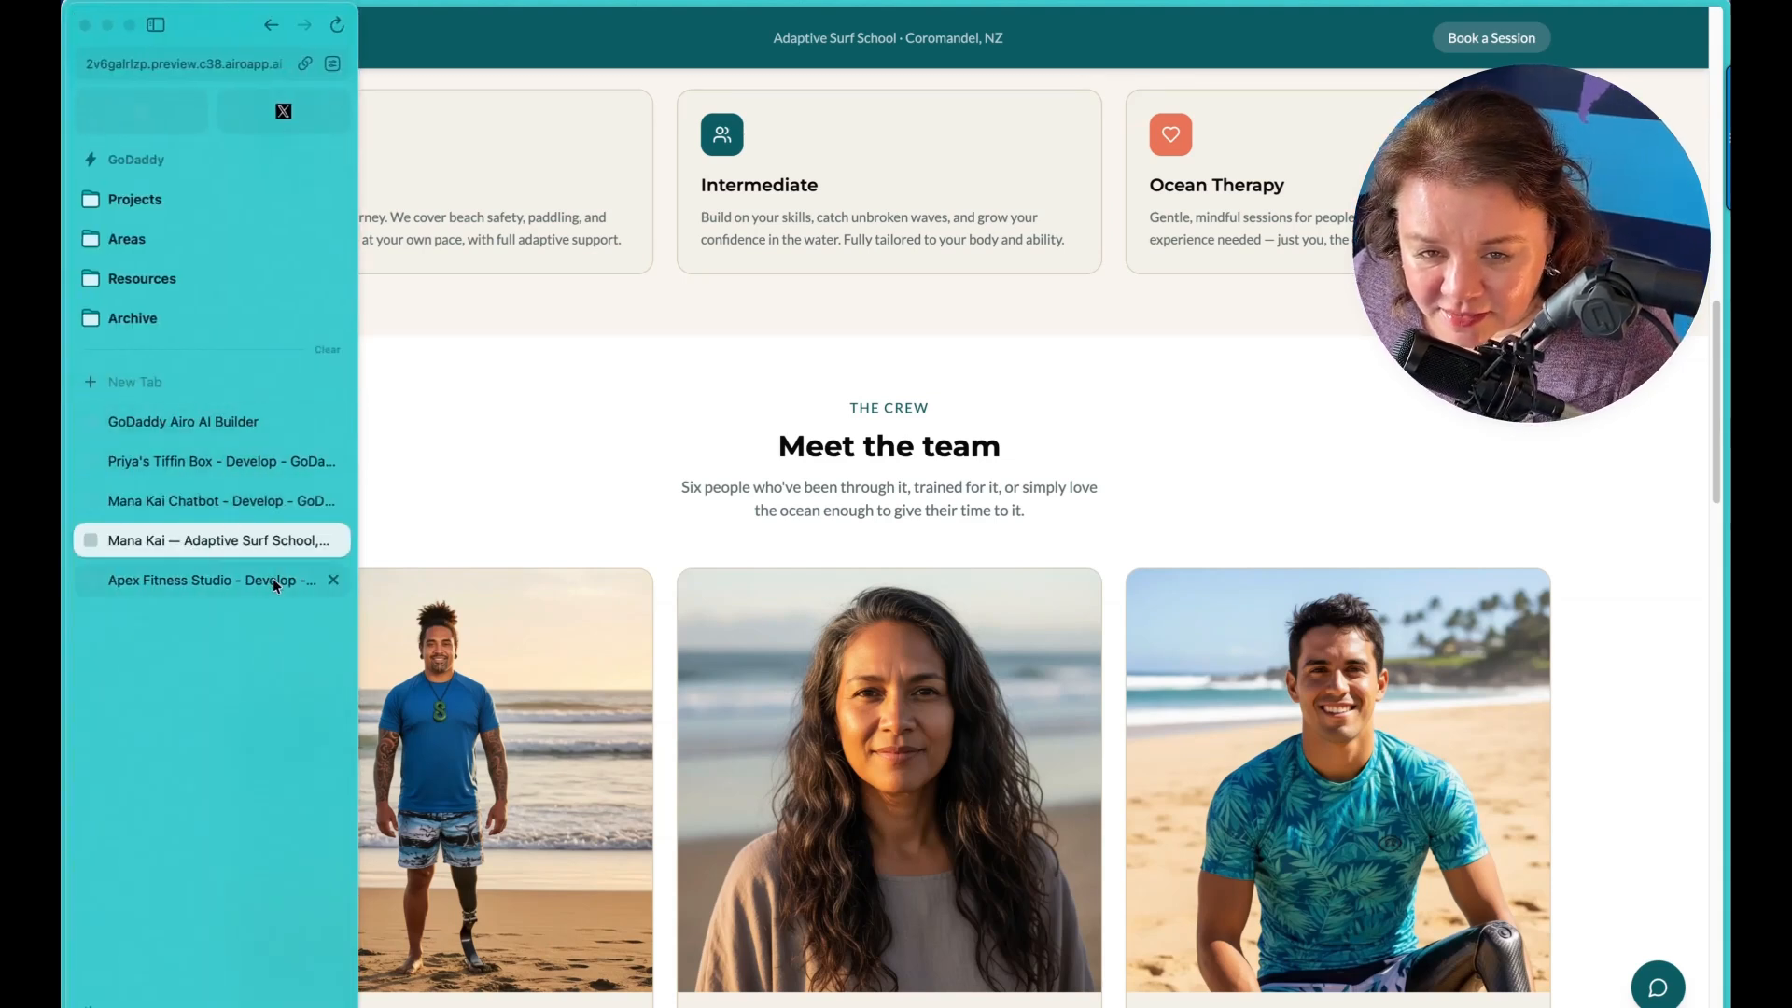
left_click(276, 506)
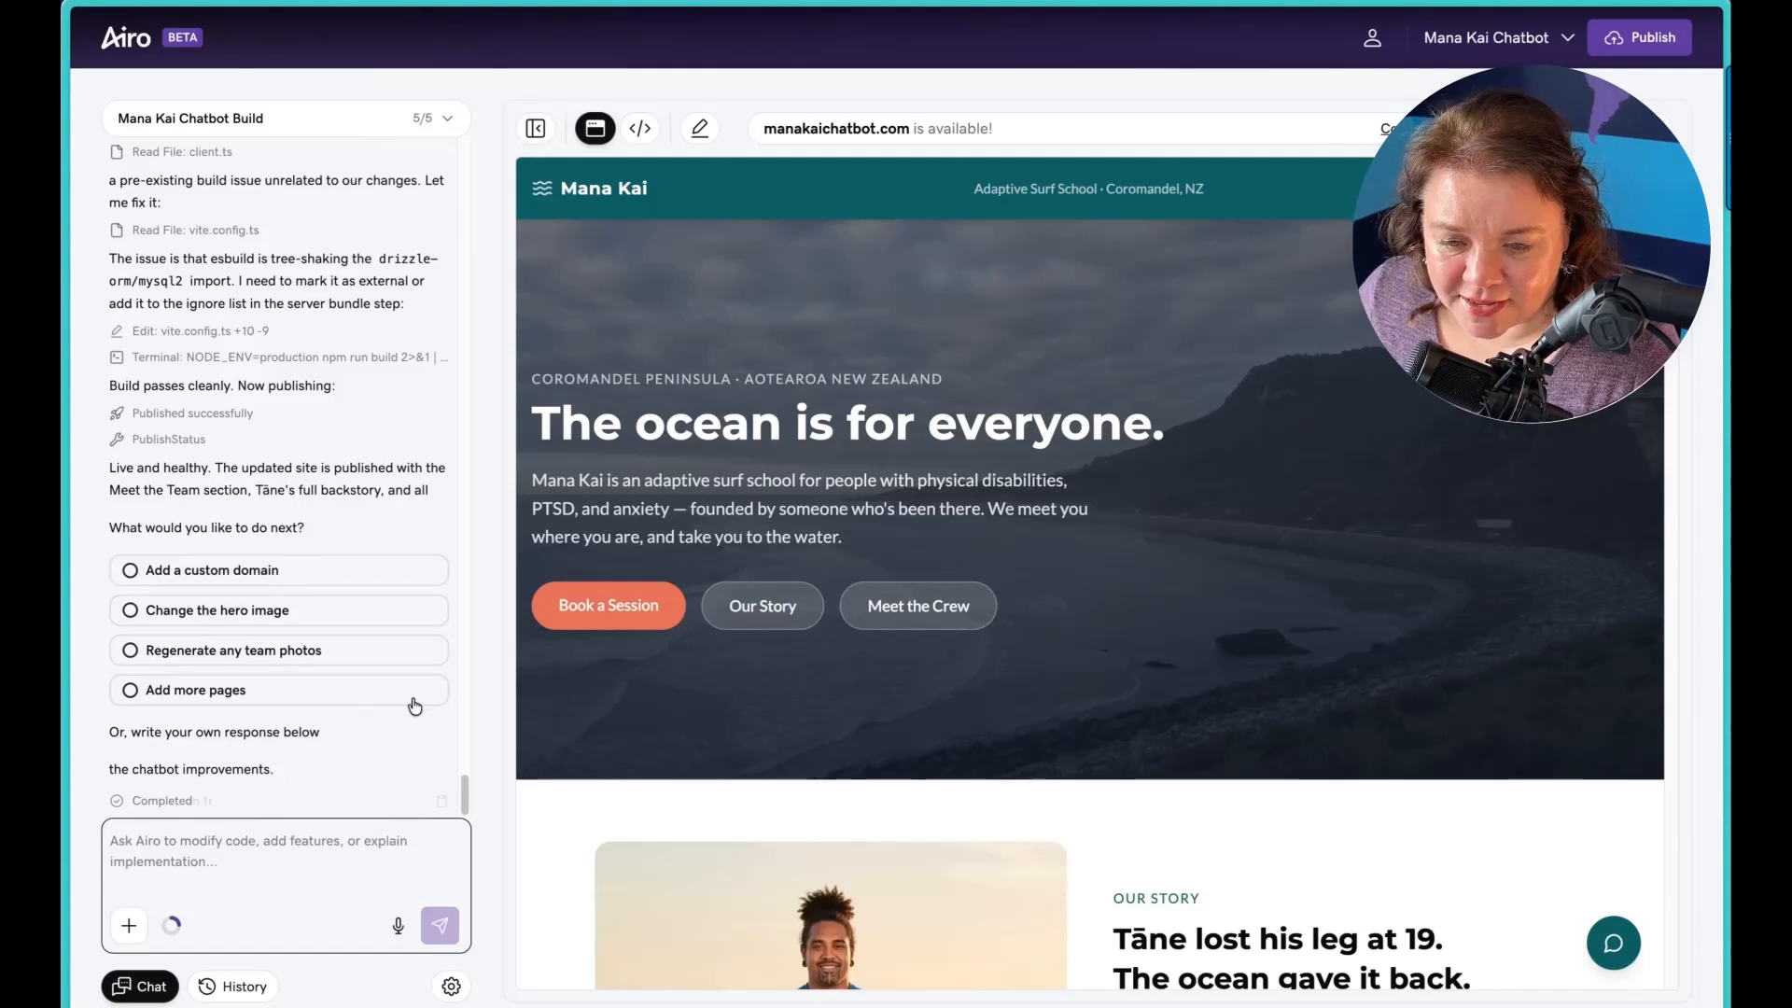
left_click(344, 877)
key("super+v")
scroll(344, 877, "up", 1)
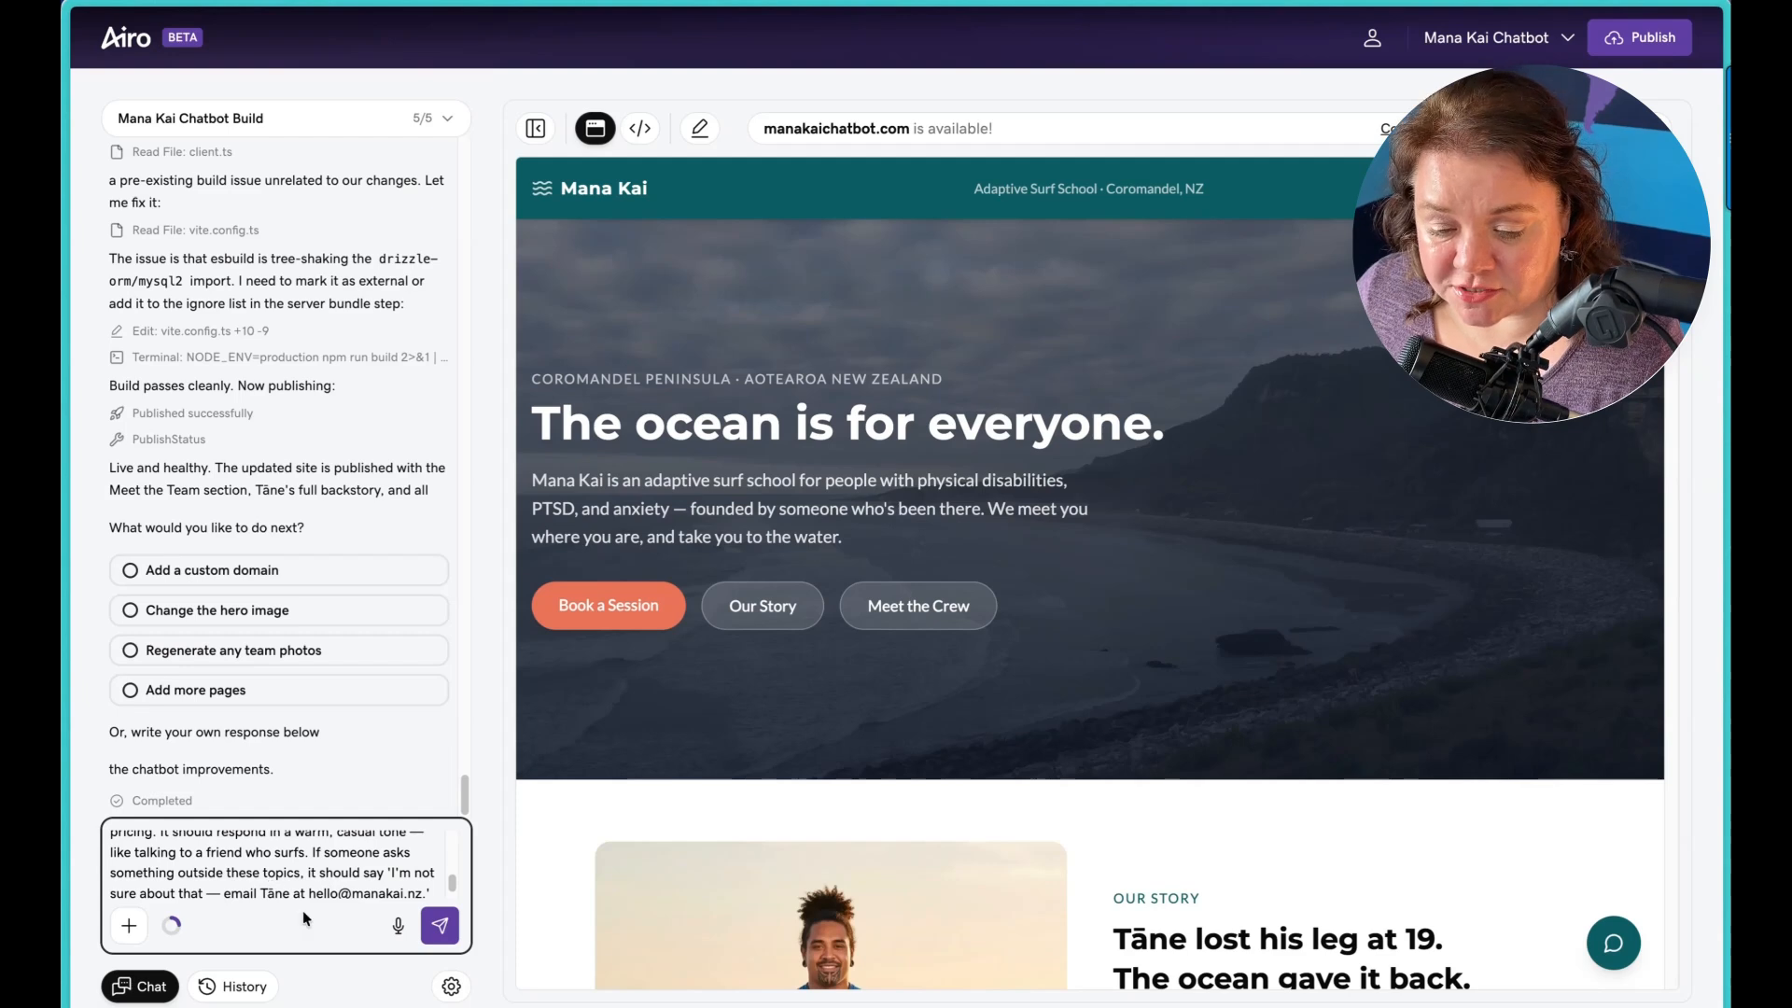
scroll(220, 886, "down", 1)
scroll(235, 883, "down", 1)
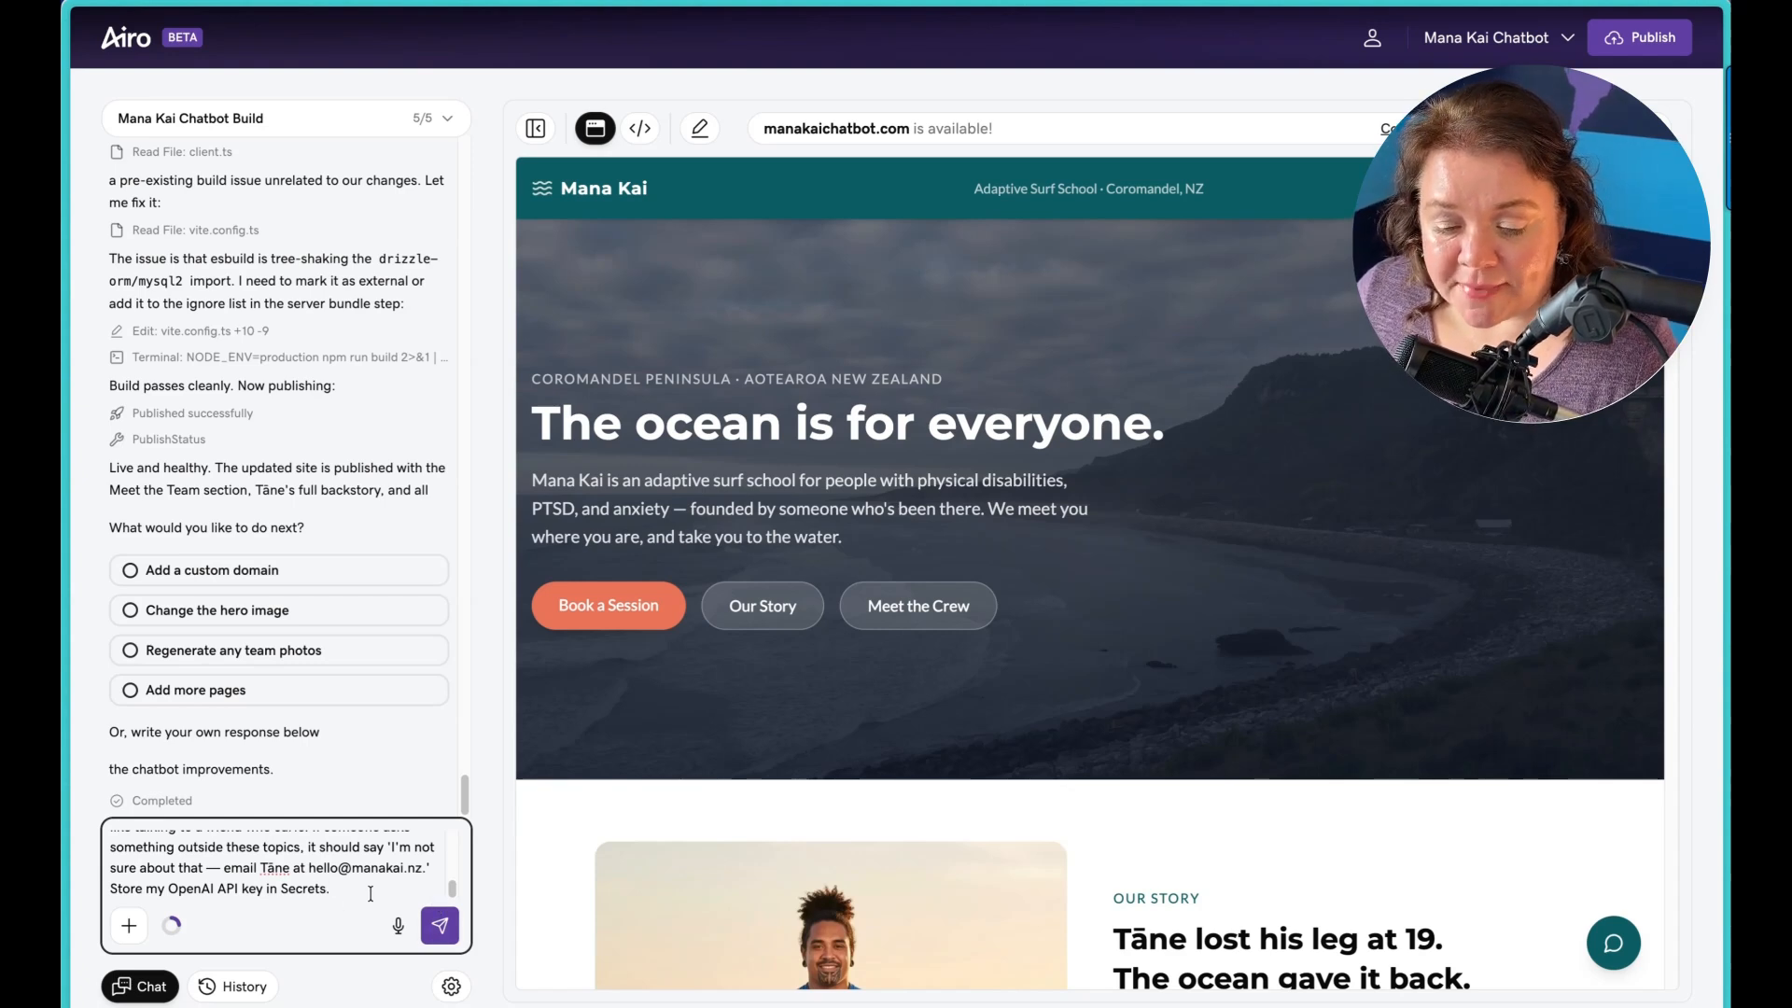
left_click(439, 926)
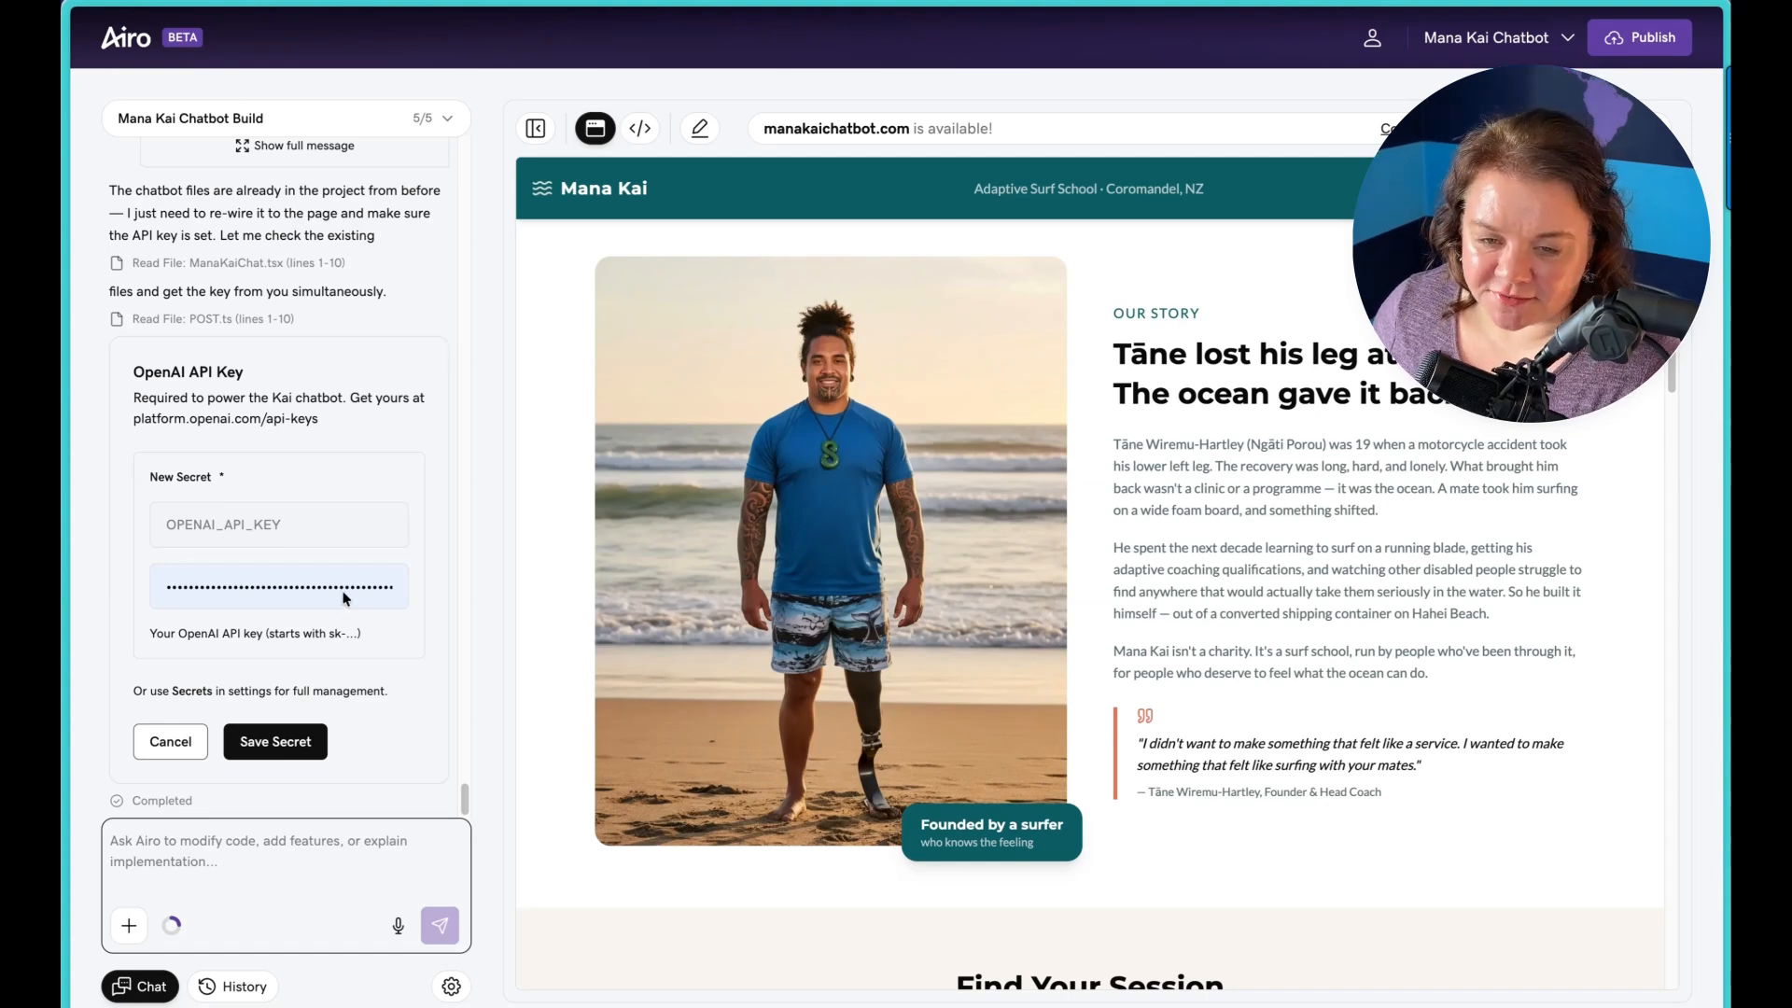
Step: Enter the OpenAI API key as the OPENAI_API_KEY secret value and save the secret
double_click(284, 579)
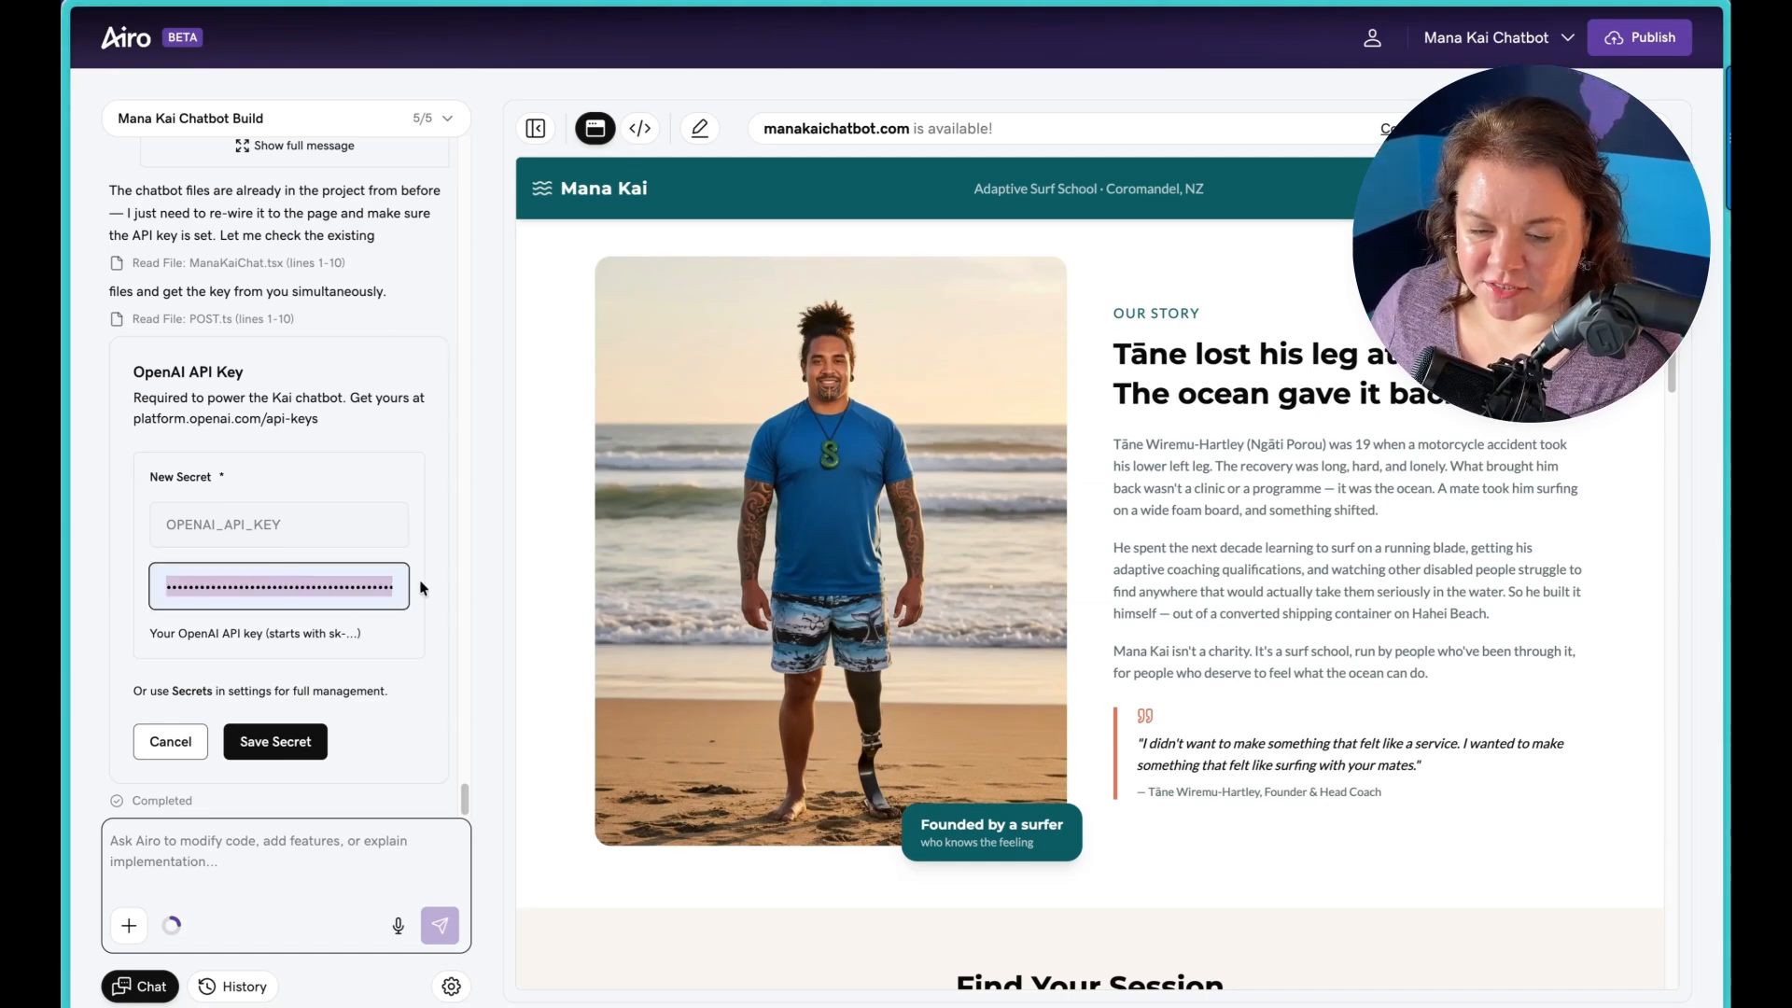
left_click(380, 581)
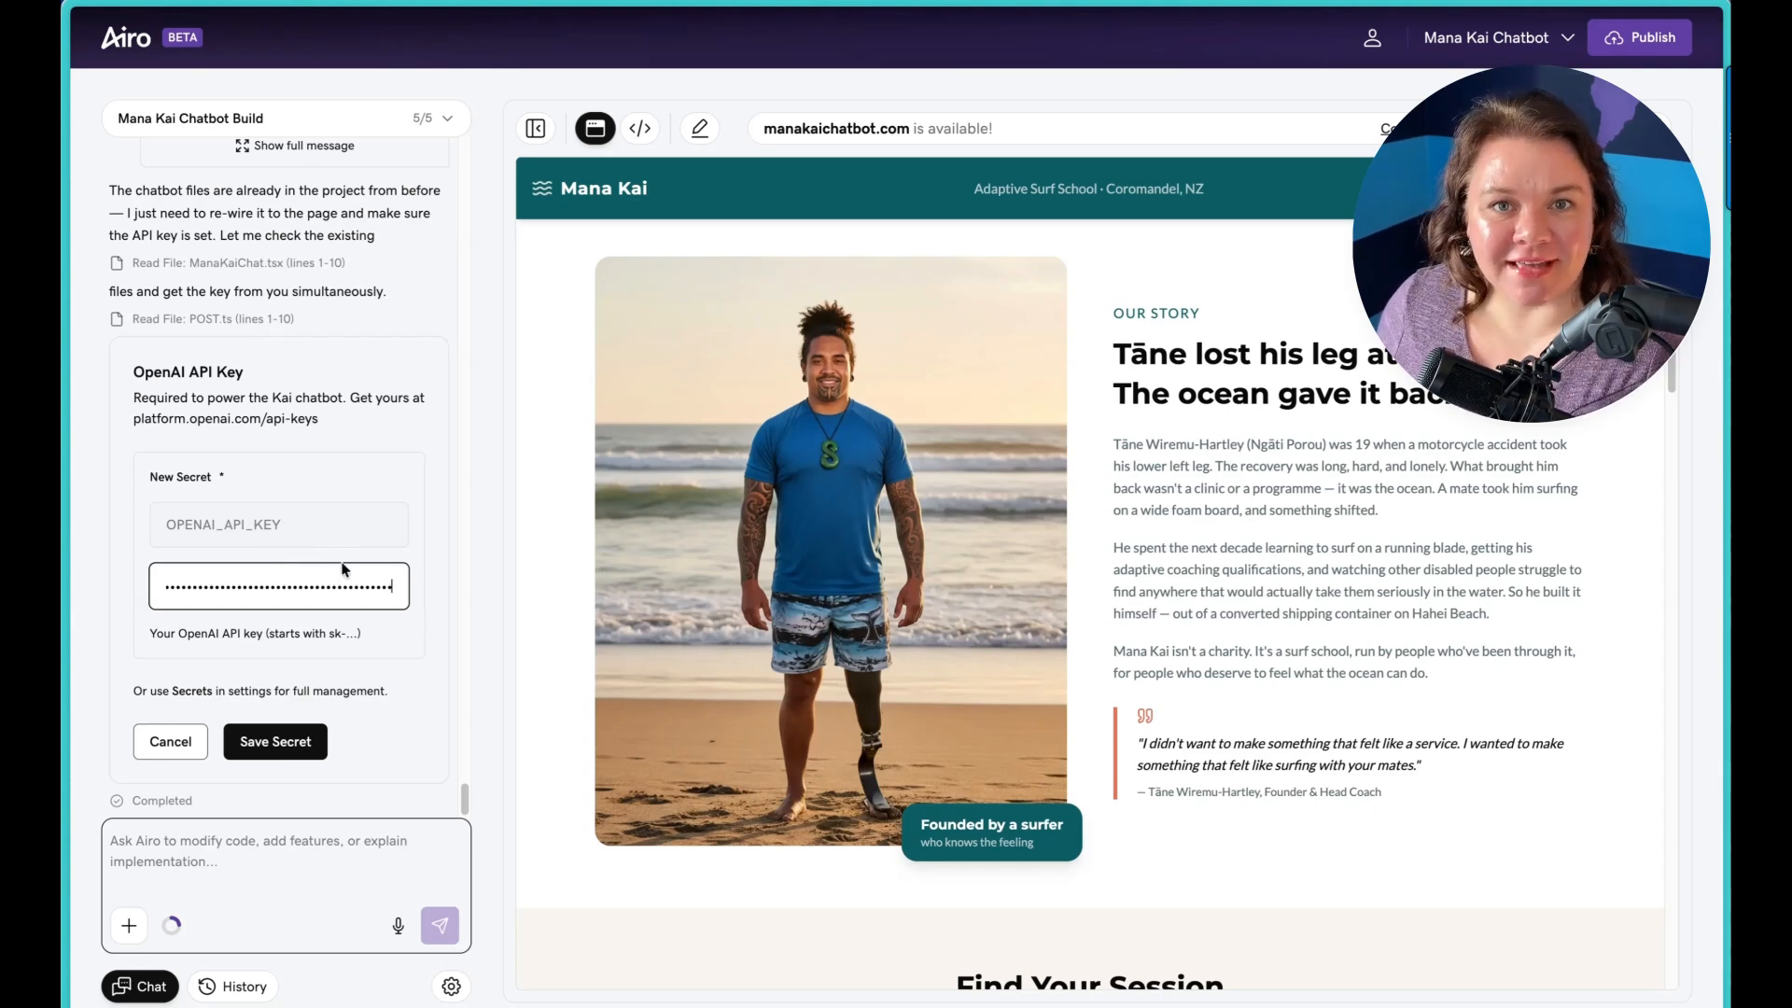
left_click(269, 741)
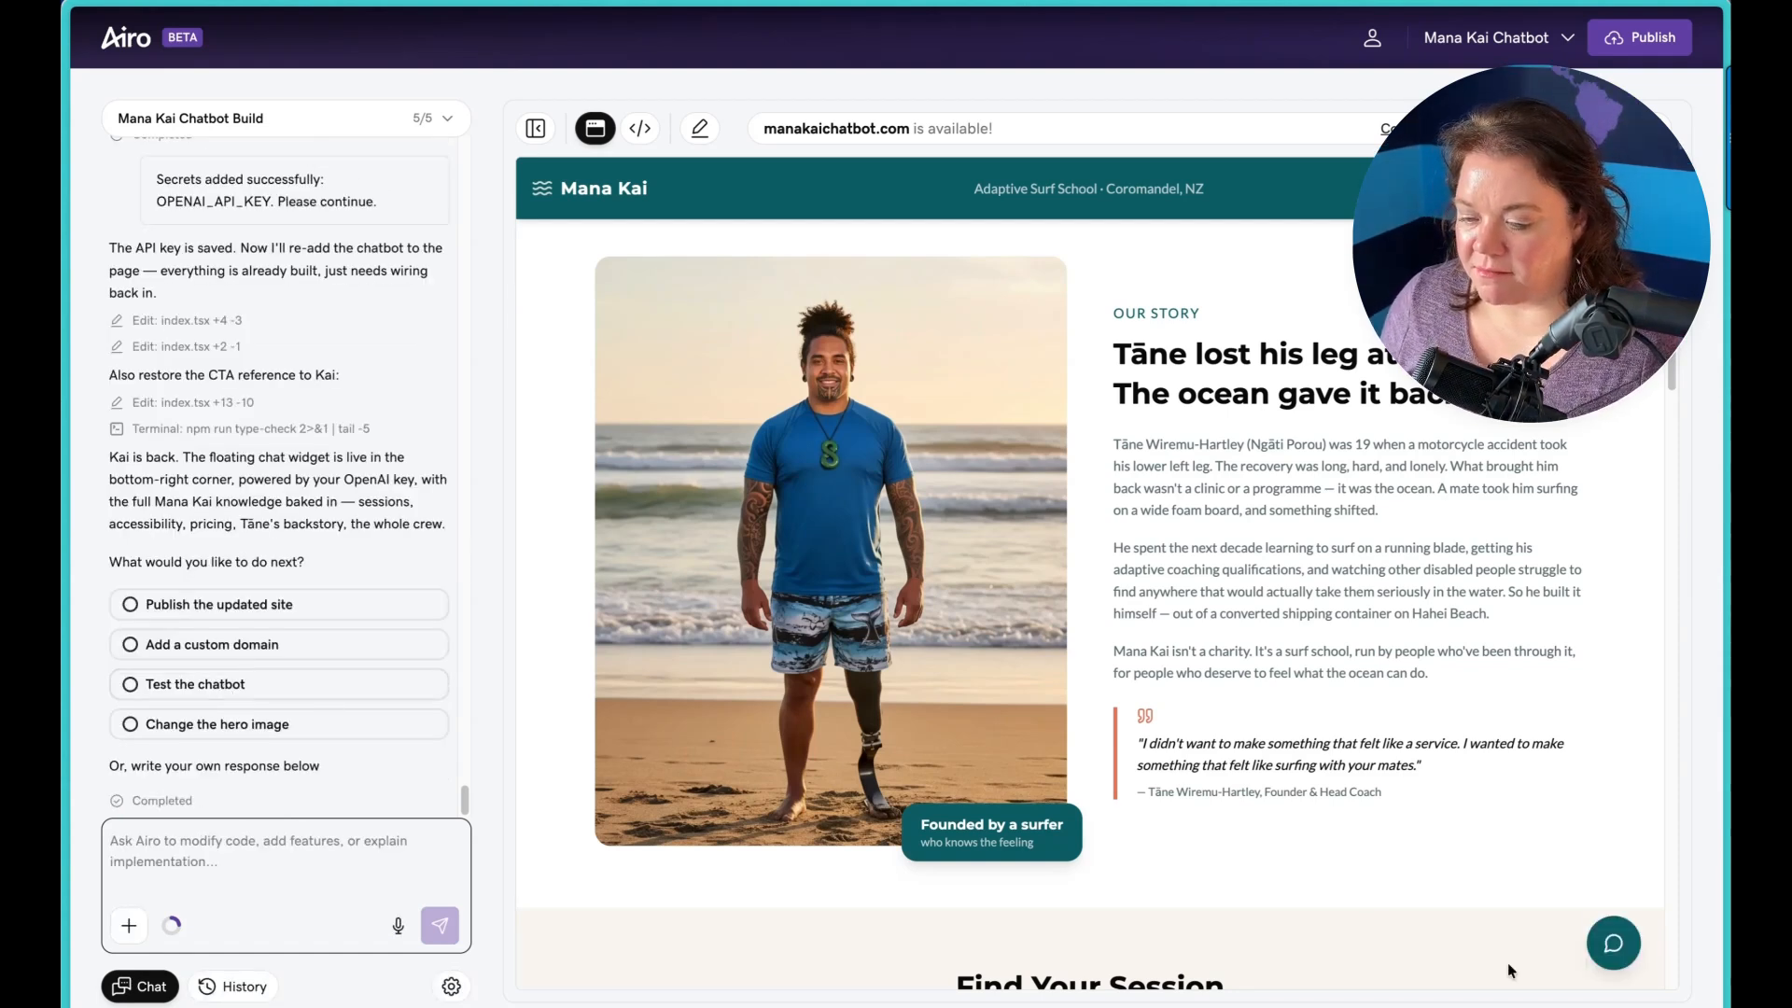
Step: Open the Kai chat widget in the site preview, ask the suggested question "What sessions do you offer?" and read the reply
left_click(1613, 950)
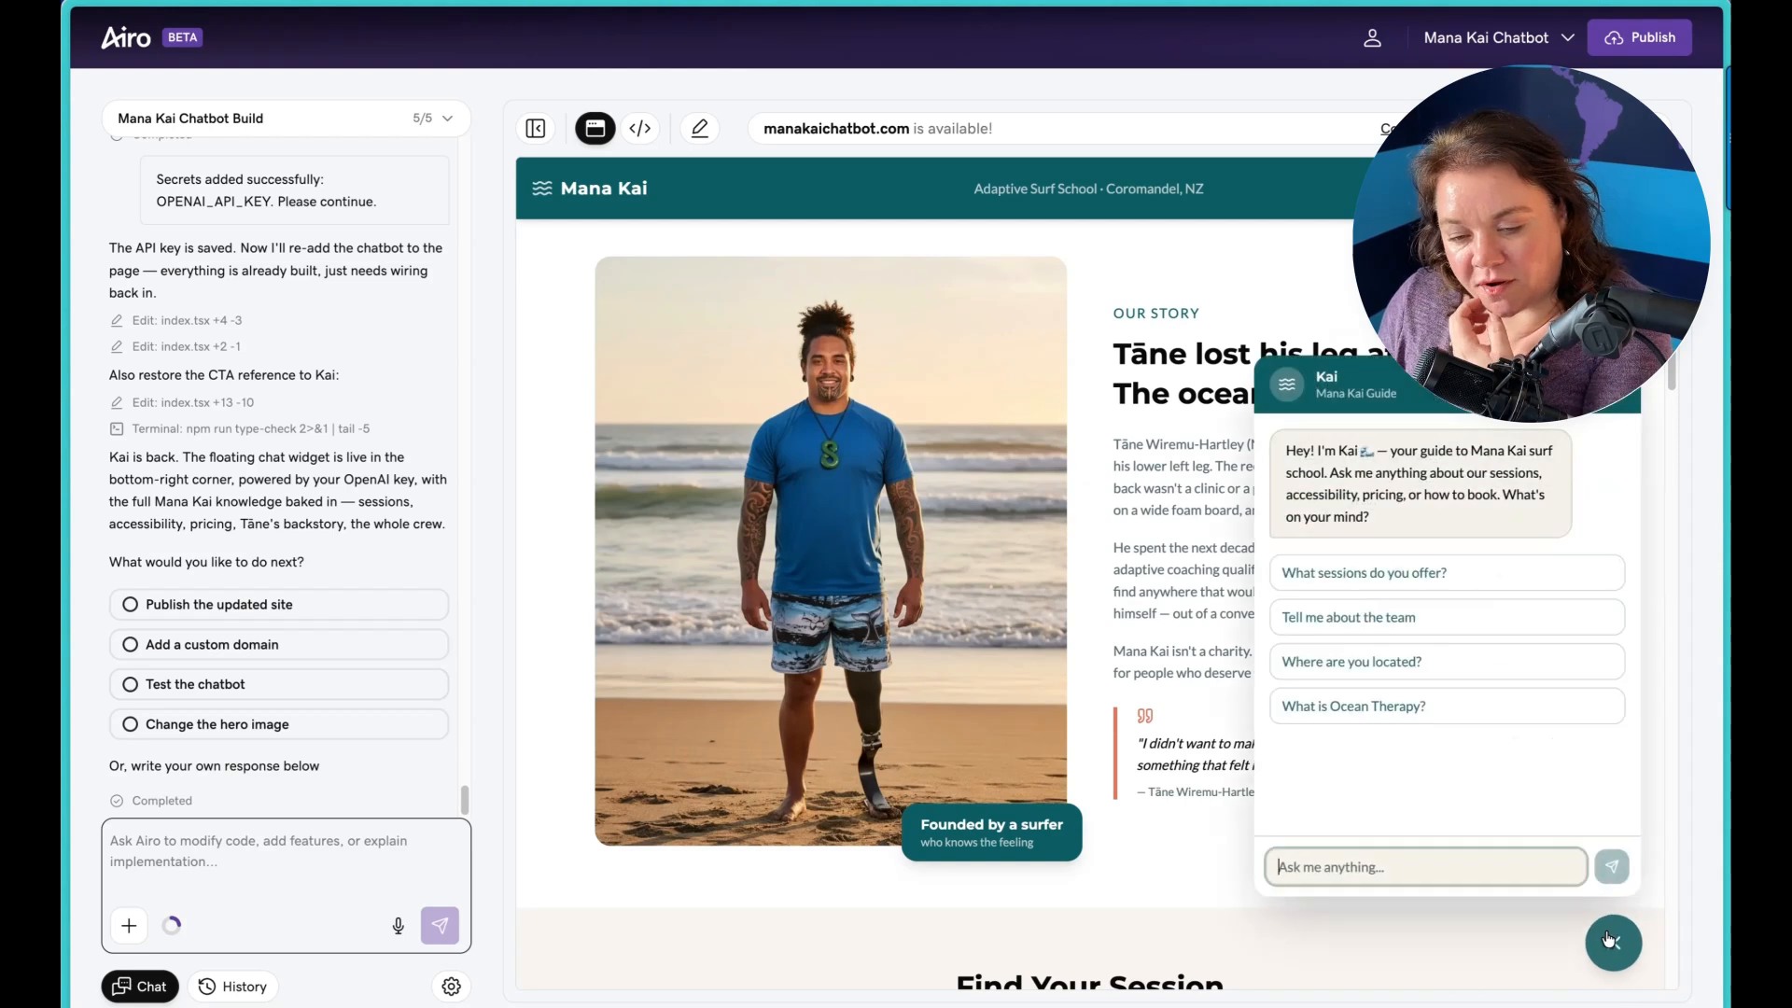
left_click(1363, 583)
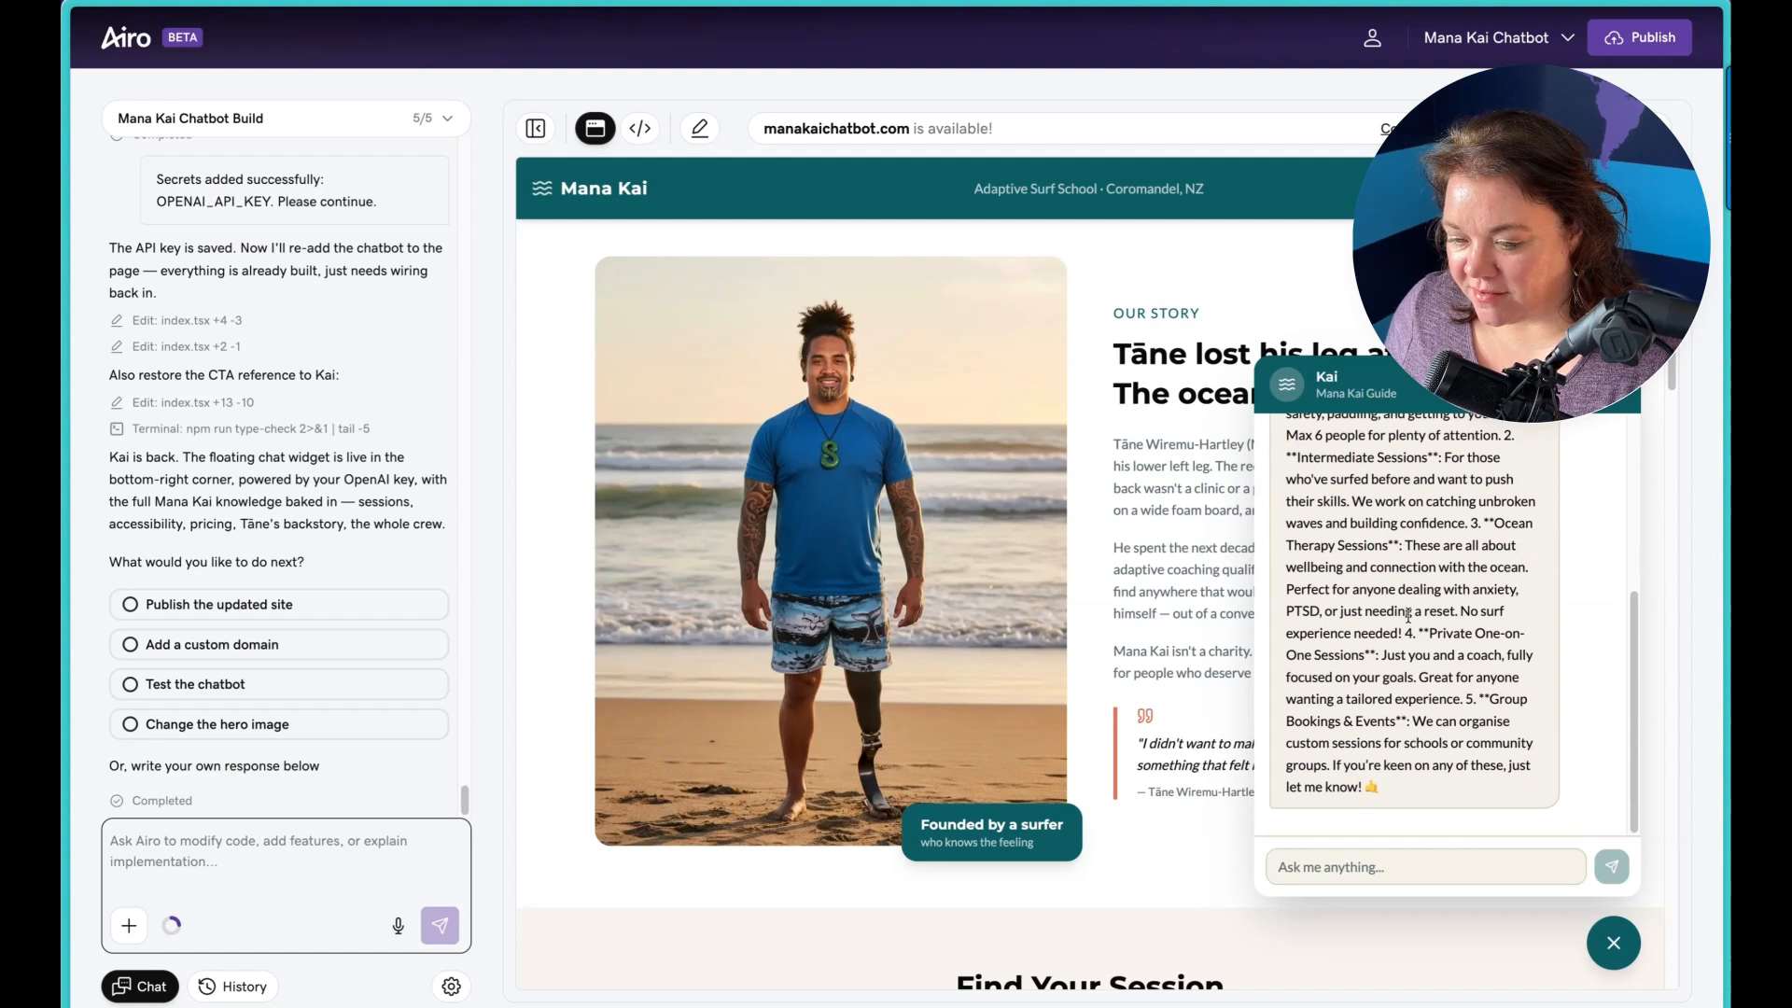
scroll(1417, 607, "up", 1)
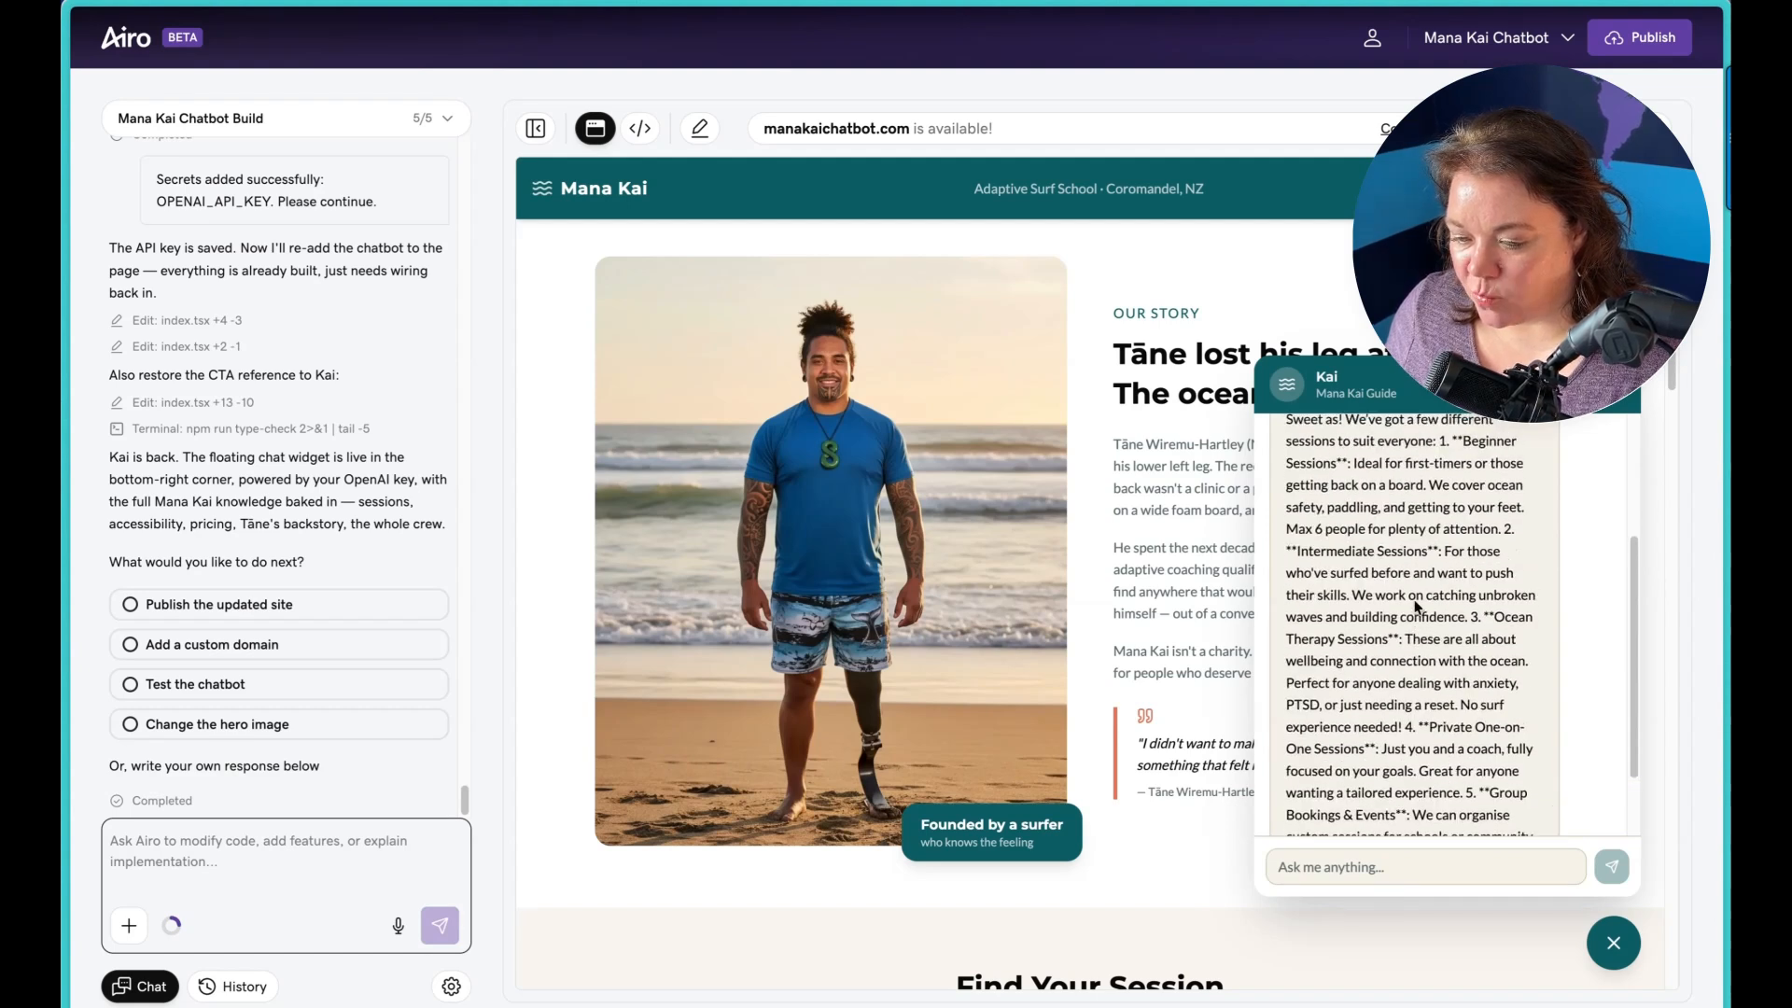
scroll(1414, 604, "down", 1)
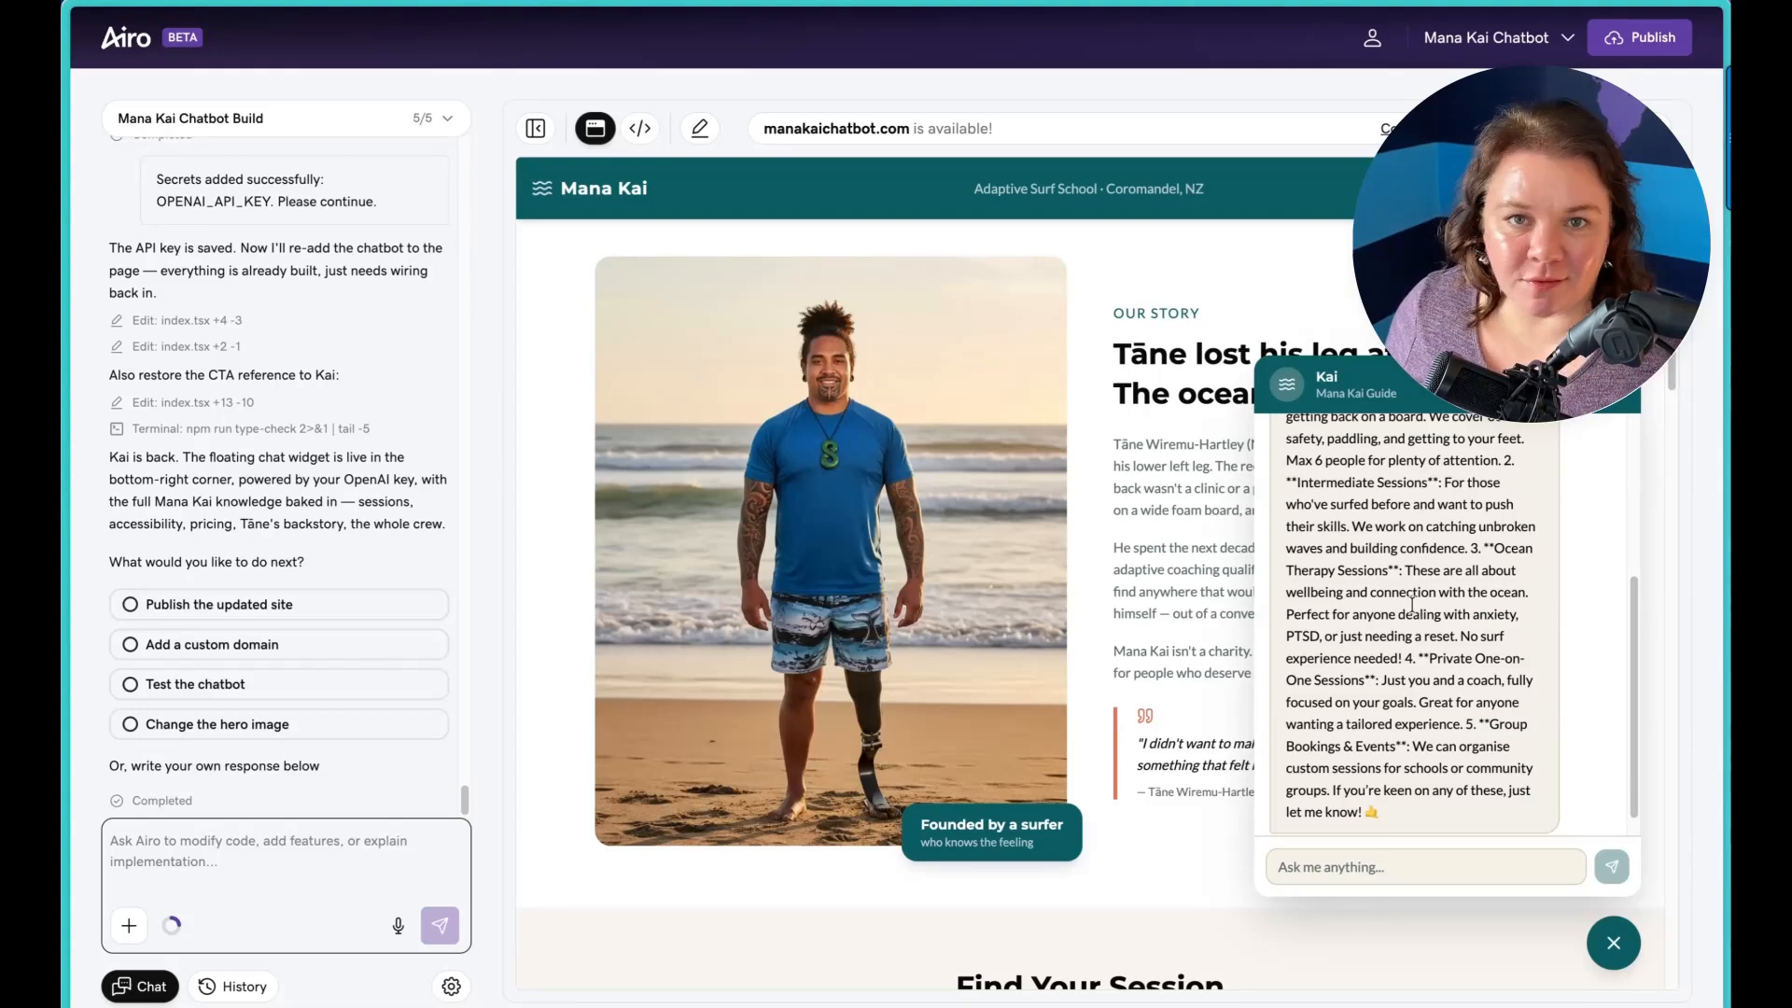
scroll(1411, 603, "down", 1)
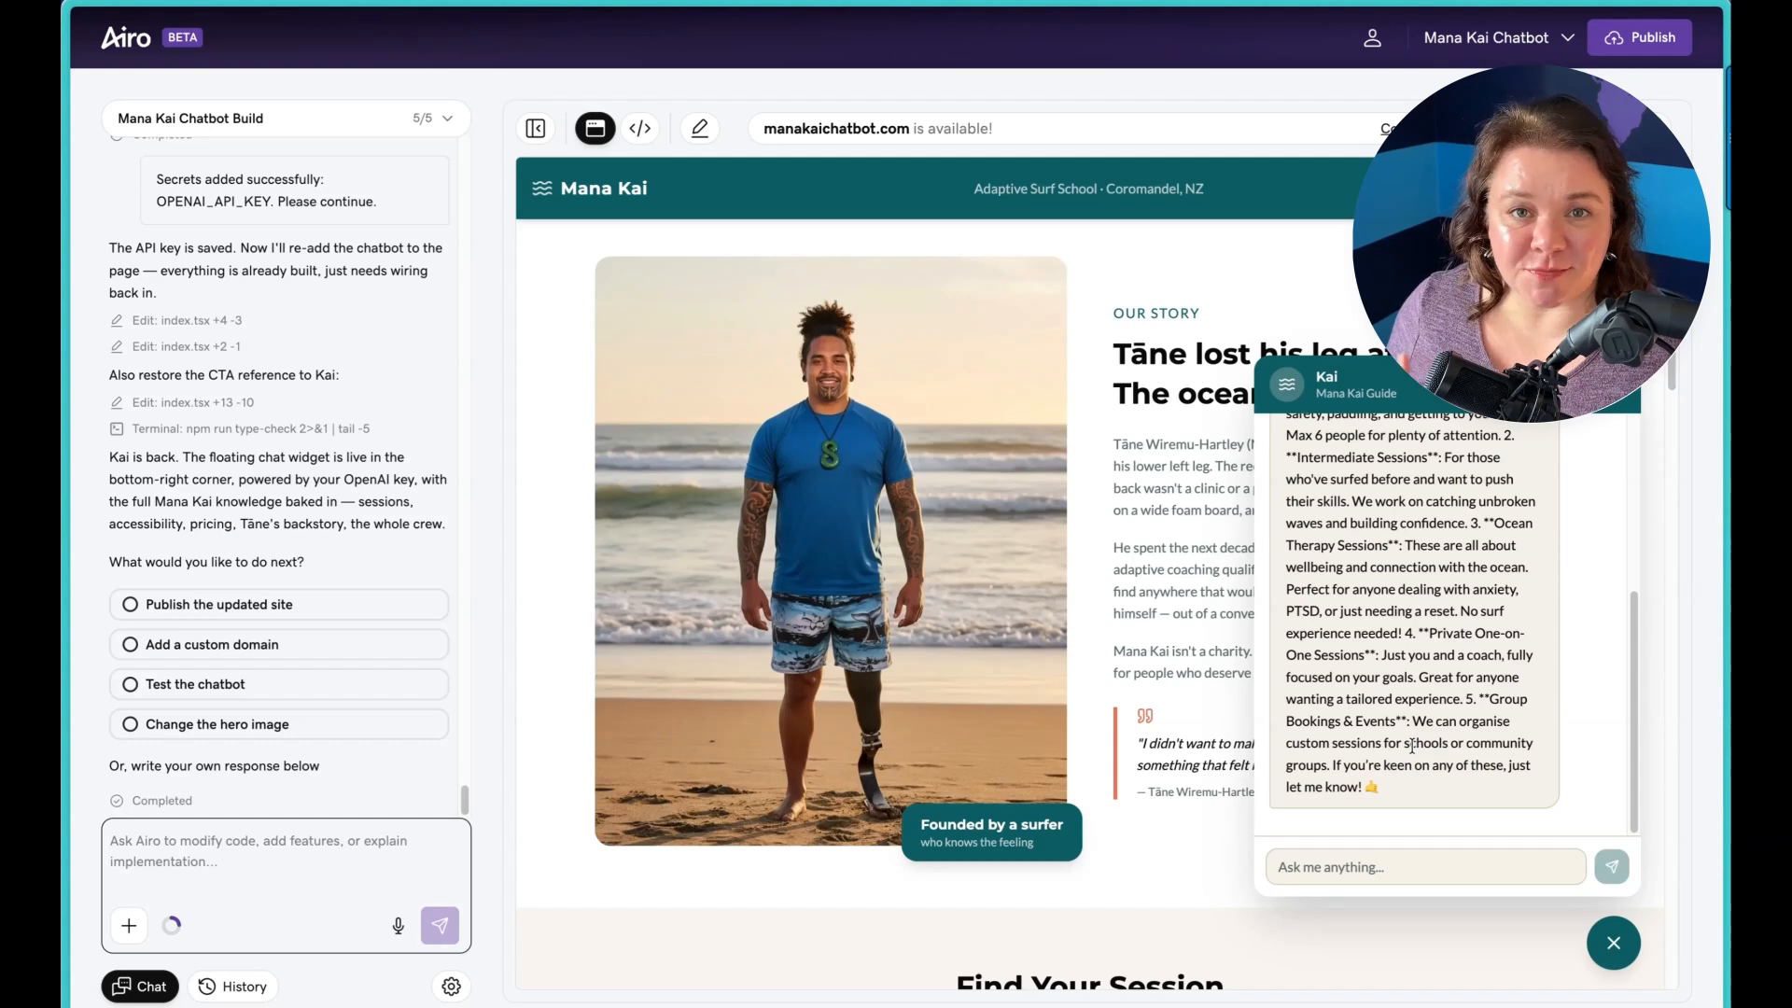
Step: Test the chatbot with an off-topic question by sending "Can you book me 2 tickets to the moon?"
left_click(1438, 866)
type("Can you bookk")
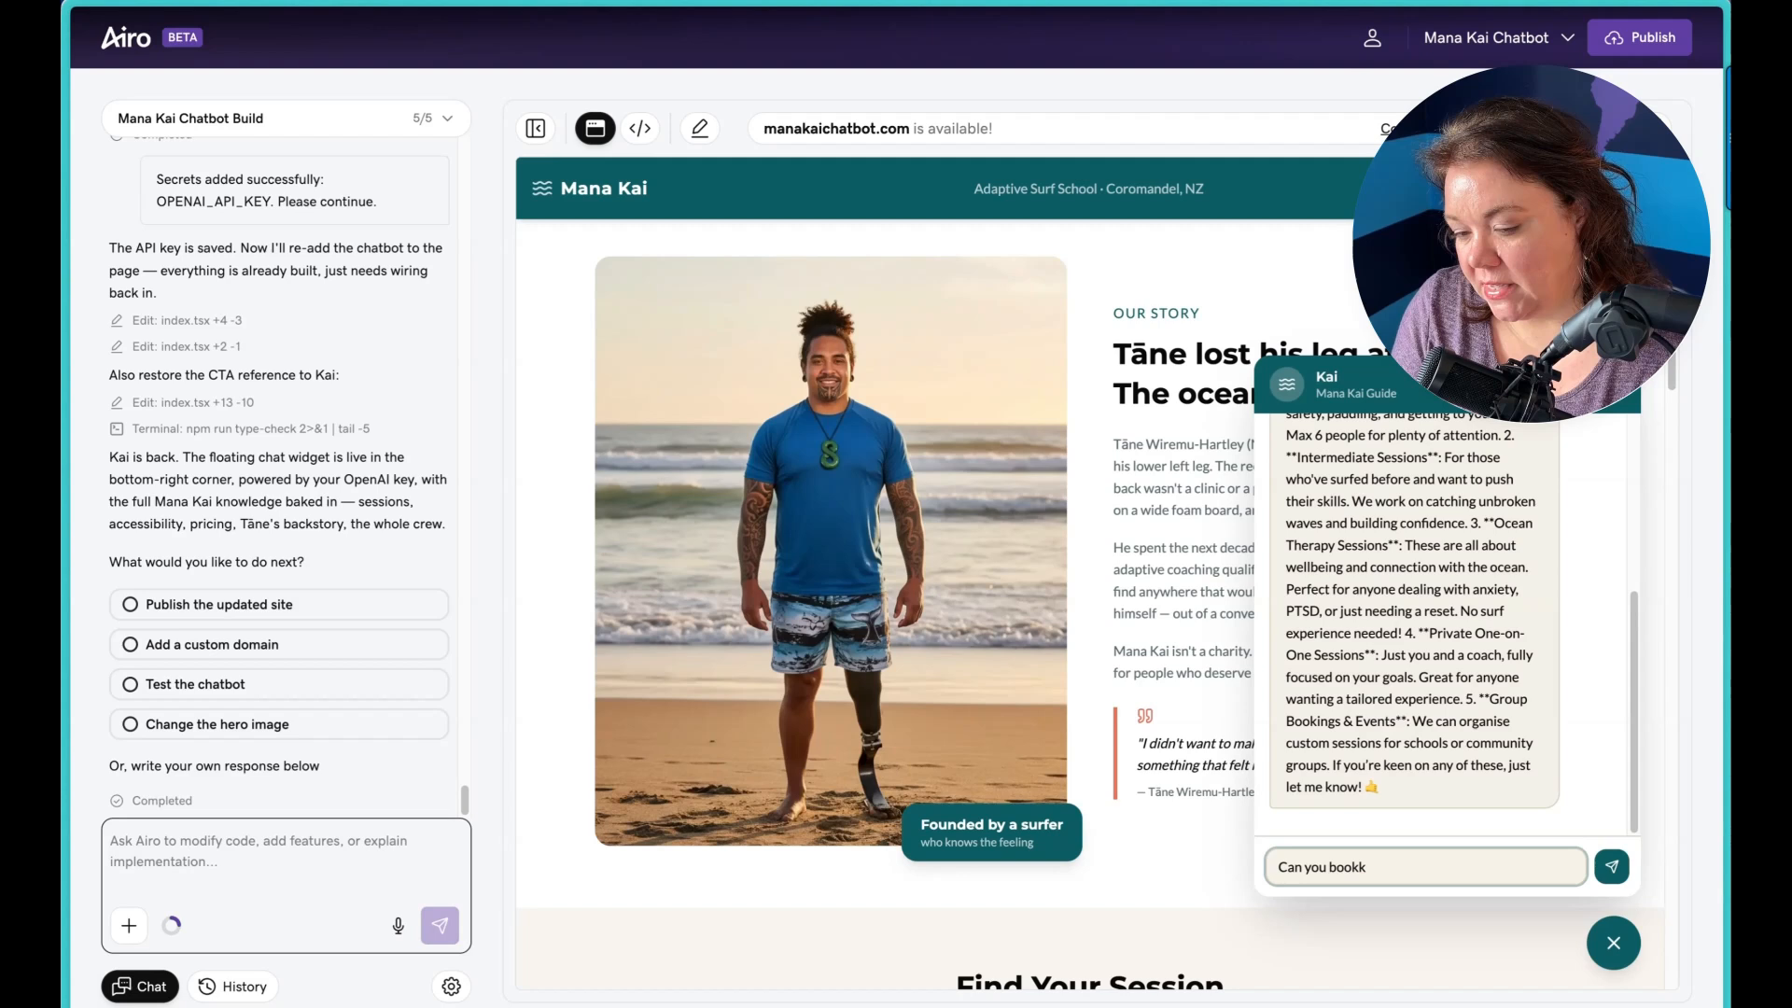
key("BackSpace")
type("me 2")
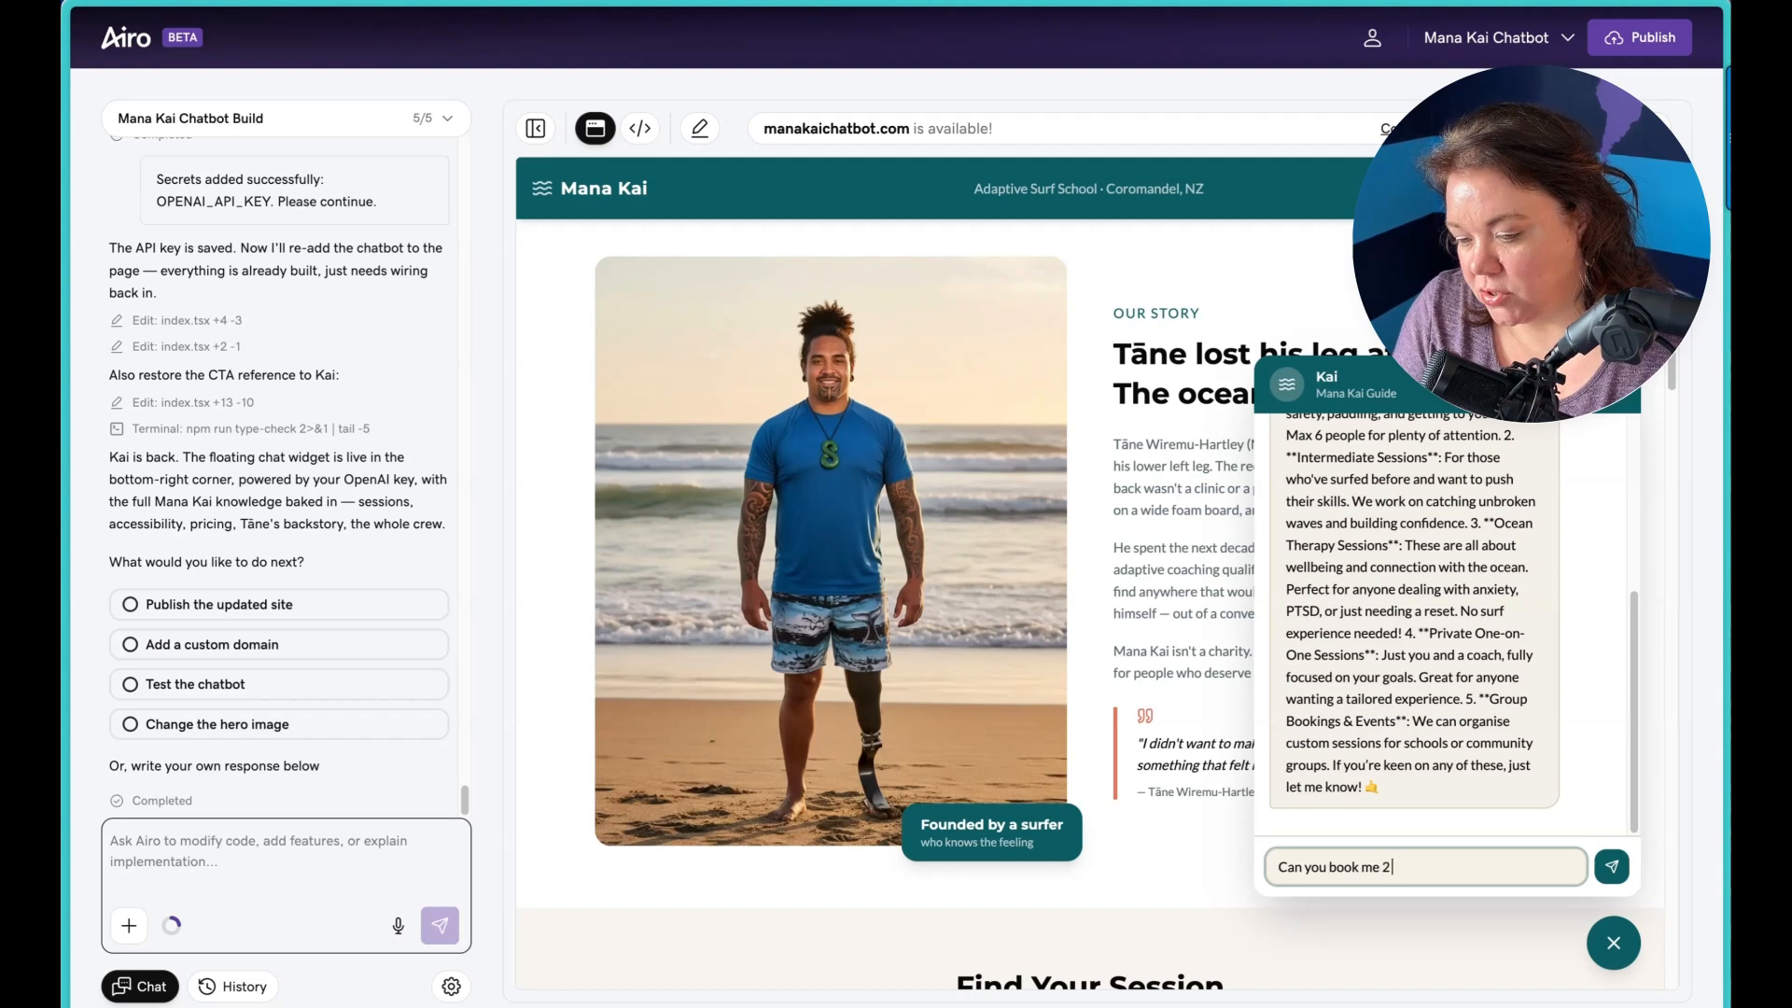
type(" tickets to the moon?")
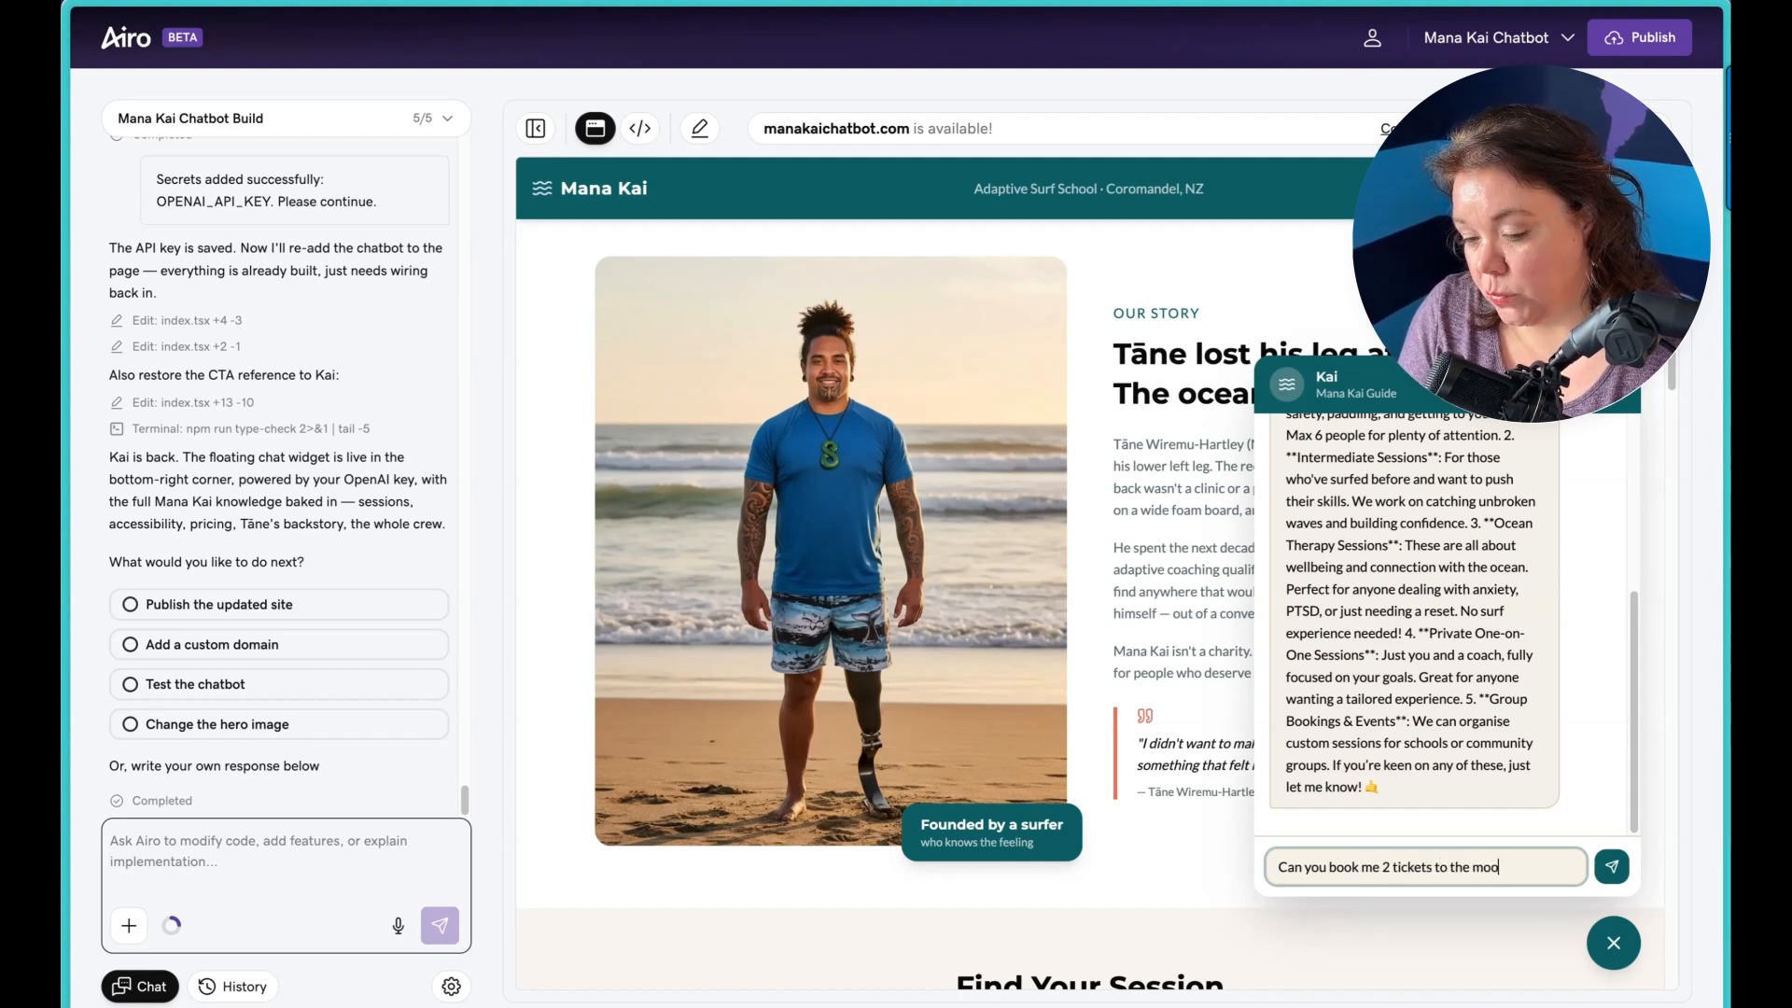
key("Return")
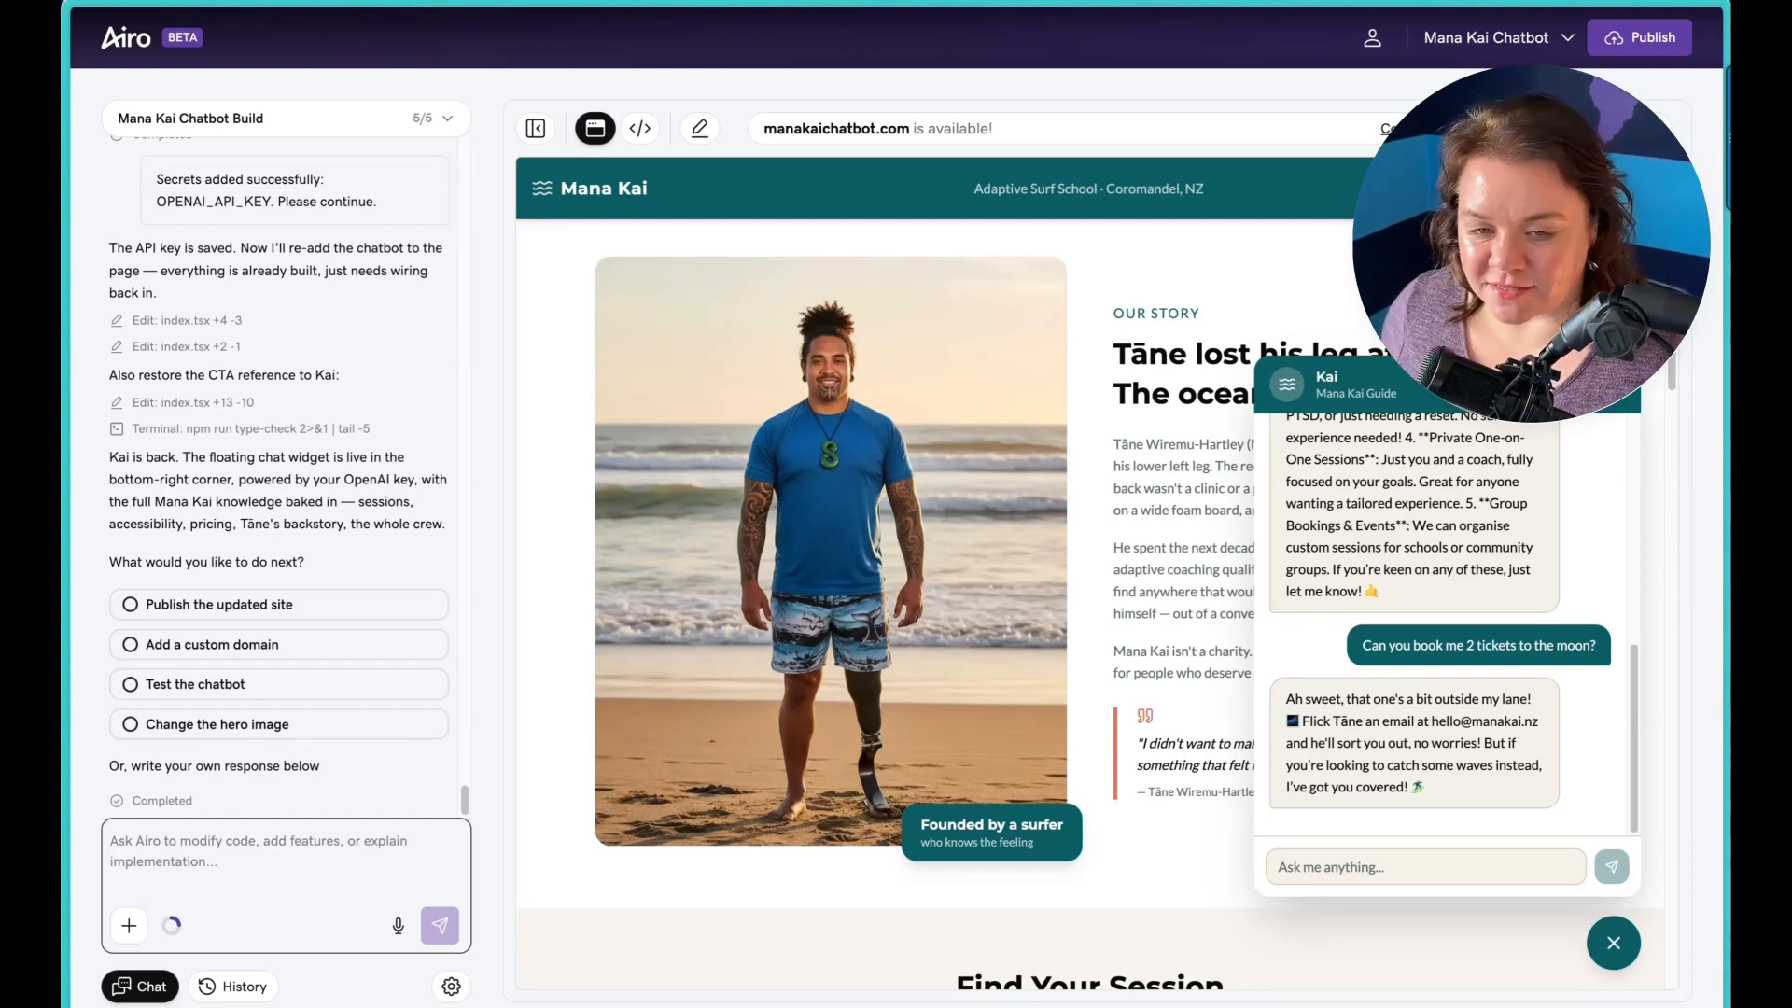
Step: Test the Kai chatbot with a participation question by sending "Do I need a doctor's note to participate?"
scroll(1148, 942, "down", 1)
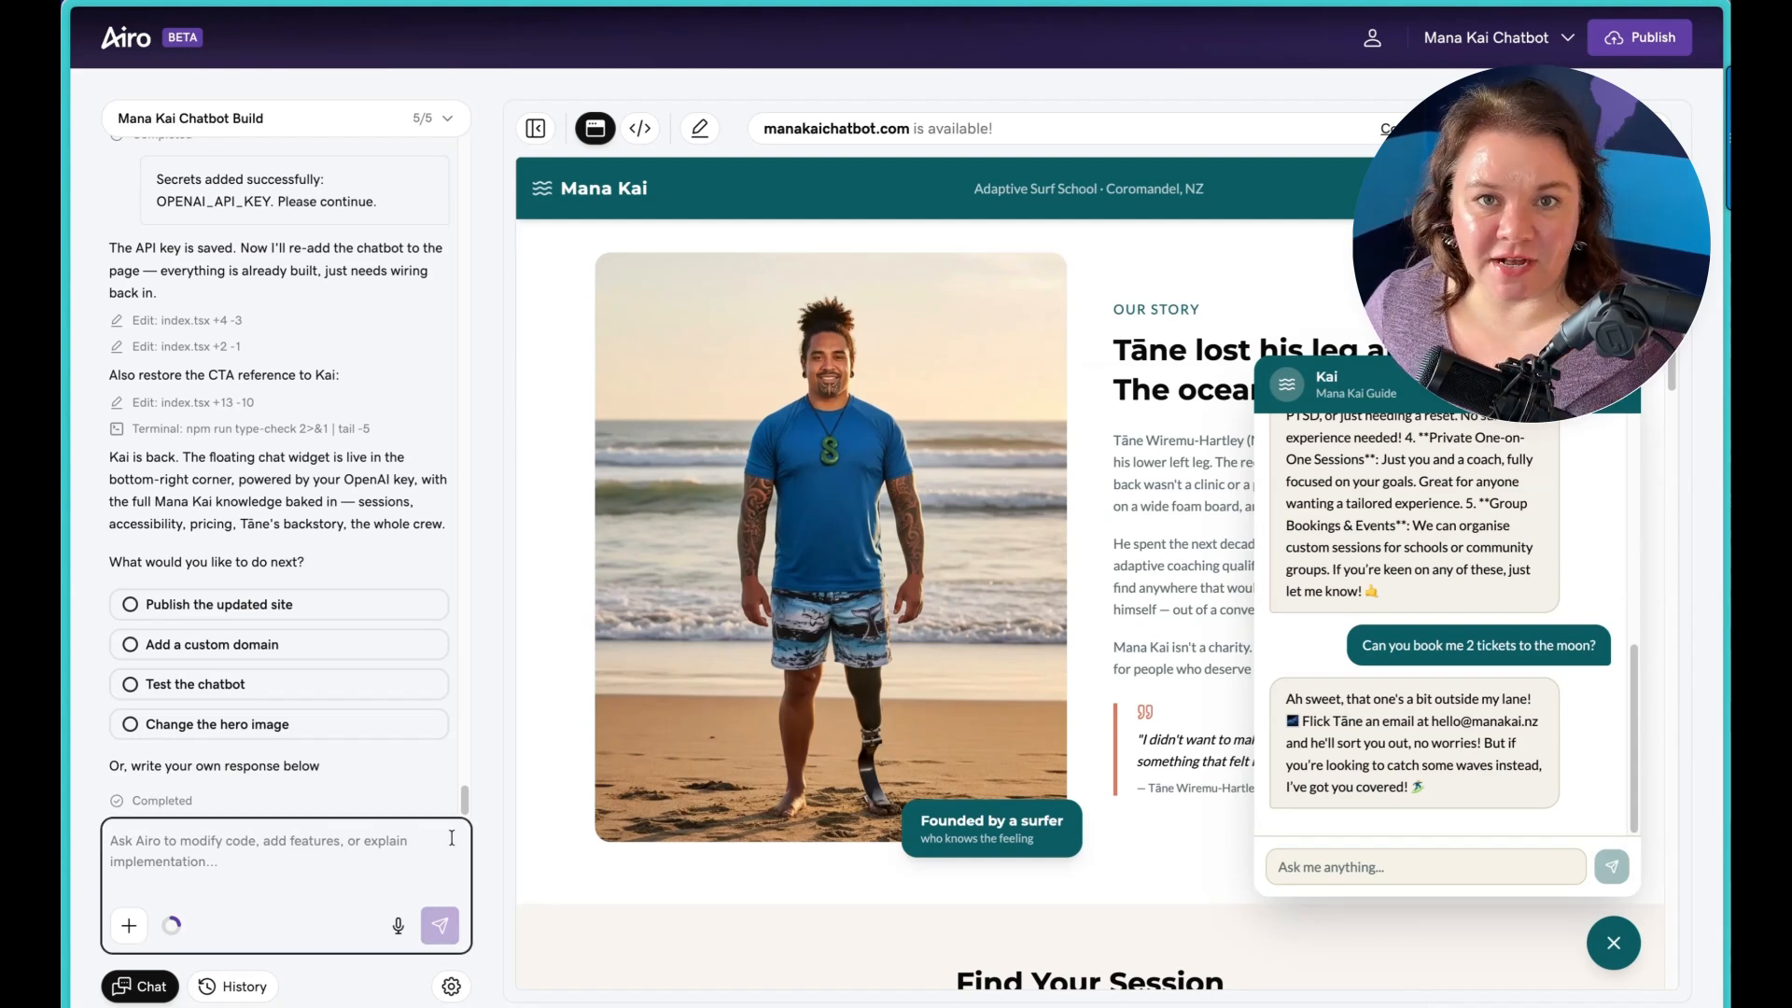
left_click(357, 856)
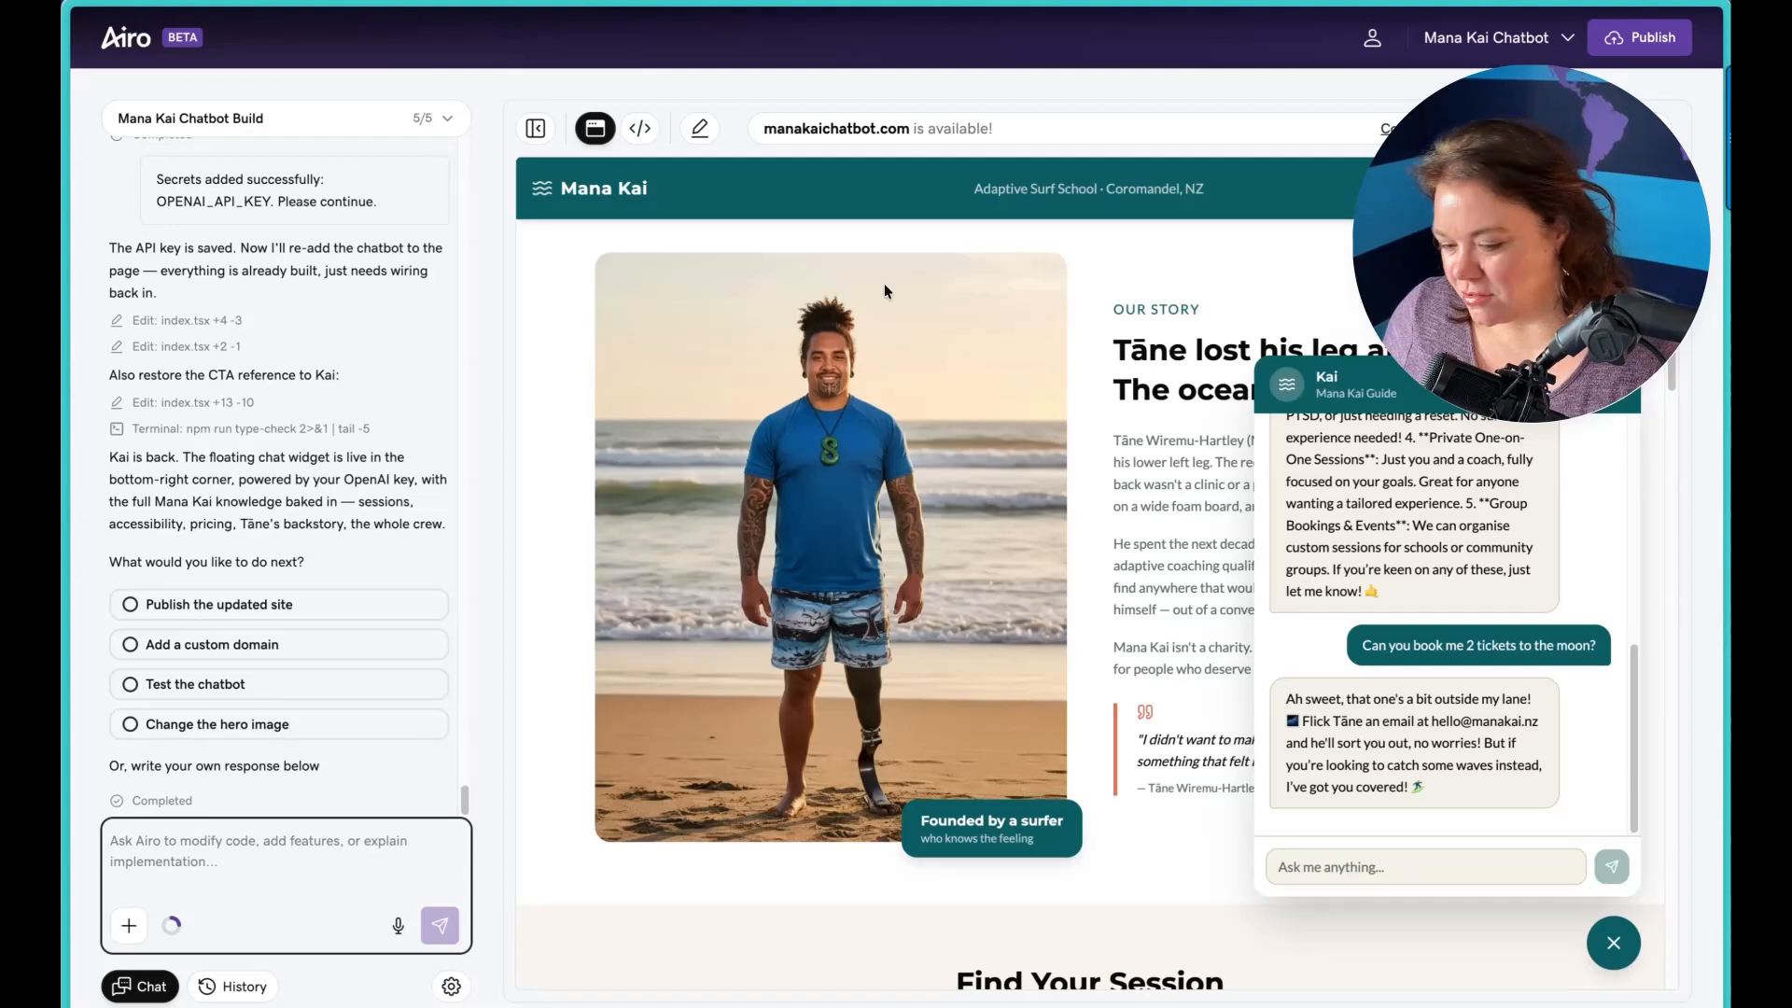
left_click(1466, 869)
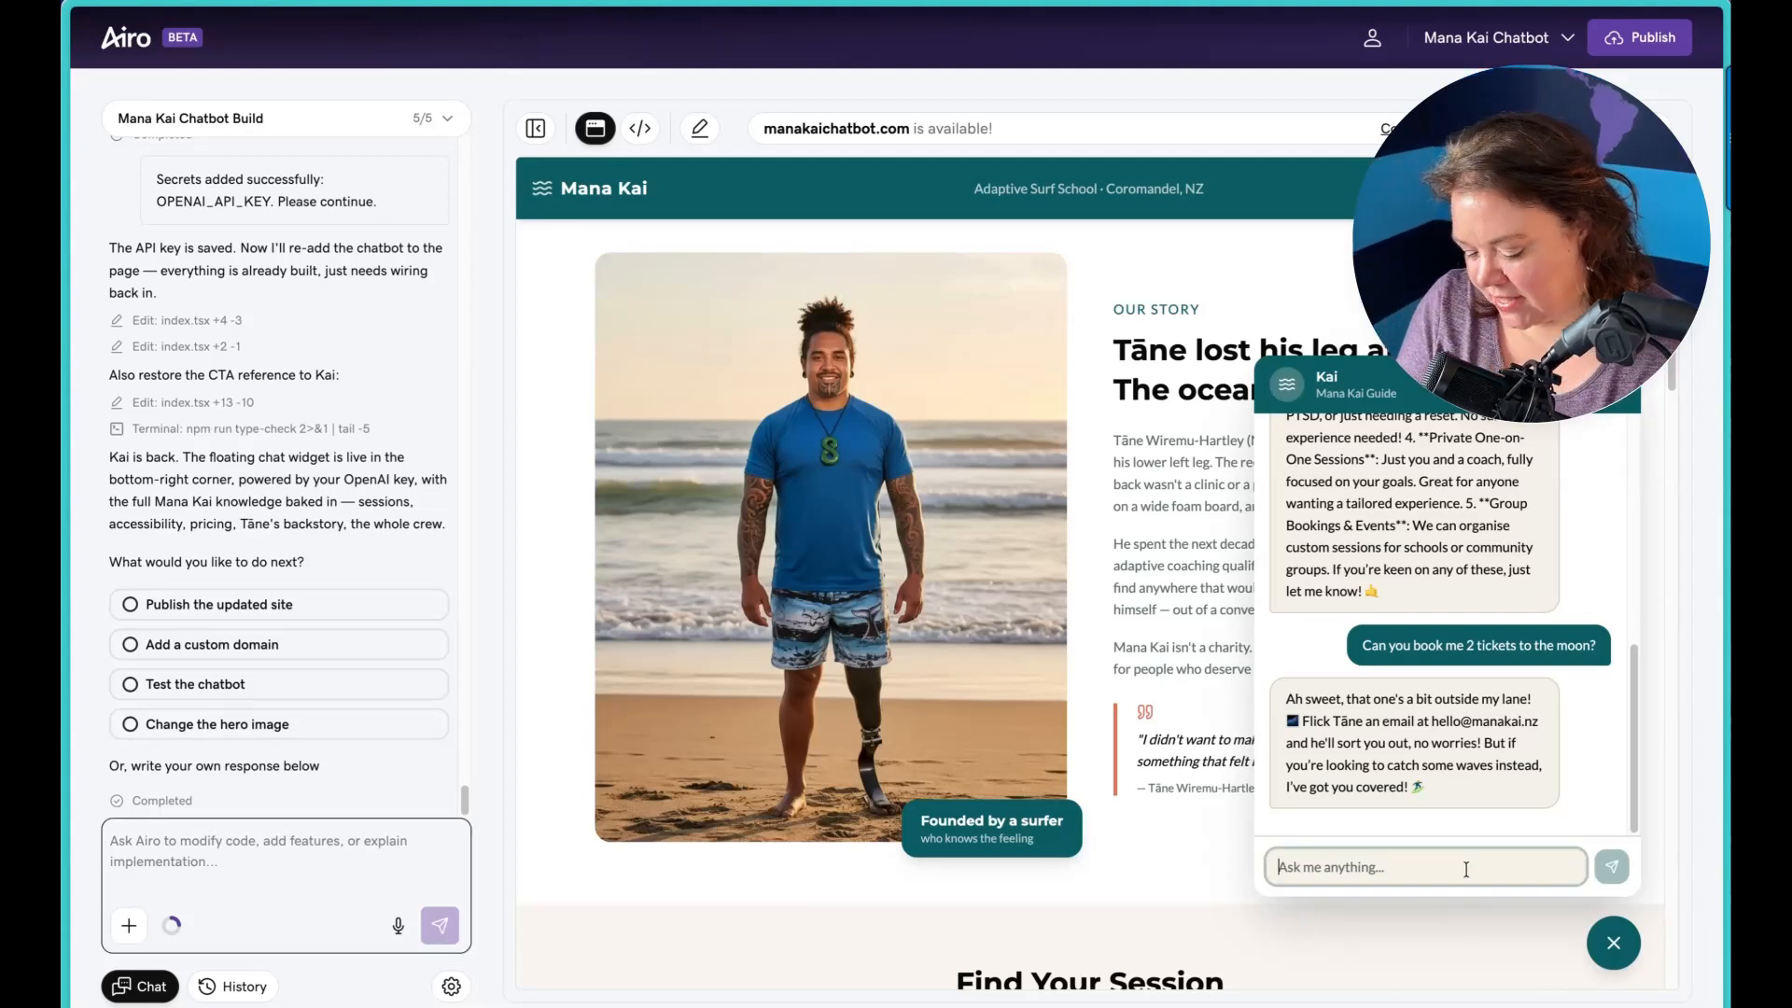
type("Do I need a doctor's note to participate?")
key("Return")
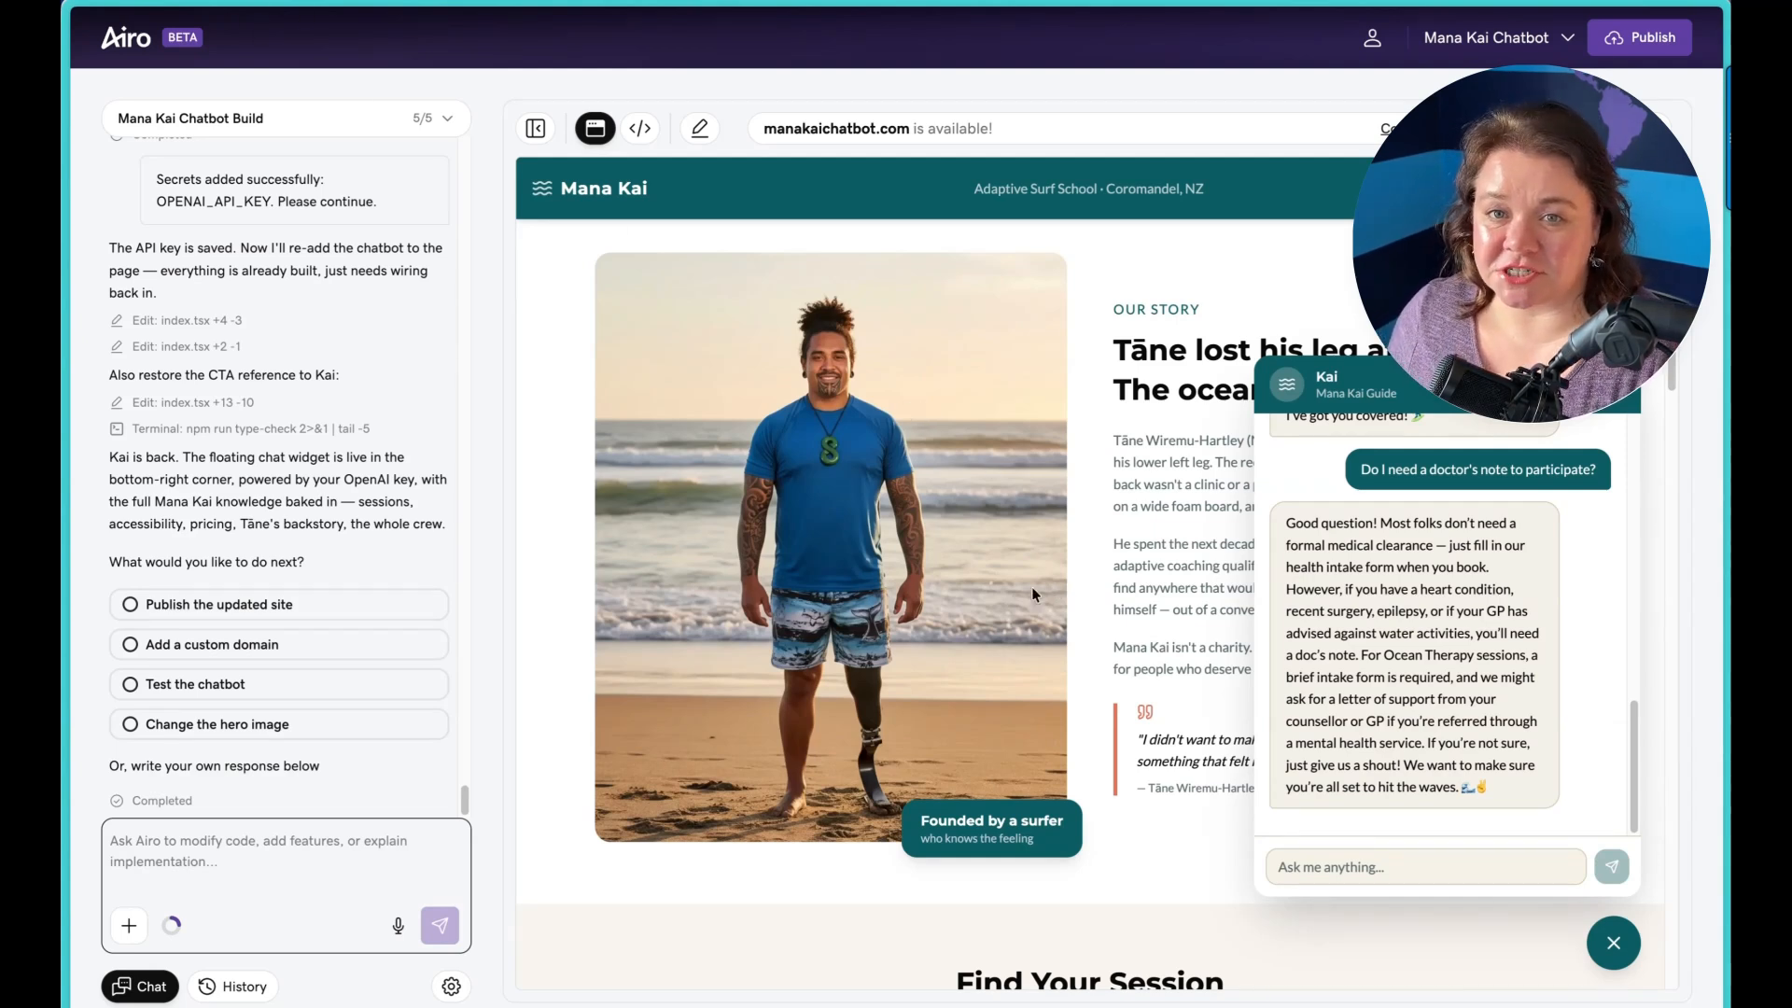
Step: Prompt Airo to have the chatbot recommend a specific session type for a visitor's situation, explain what to expect and keep the warm, casual tone
left_click(371, 839)
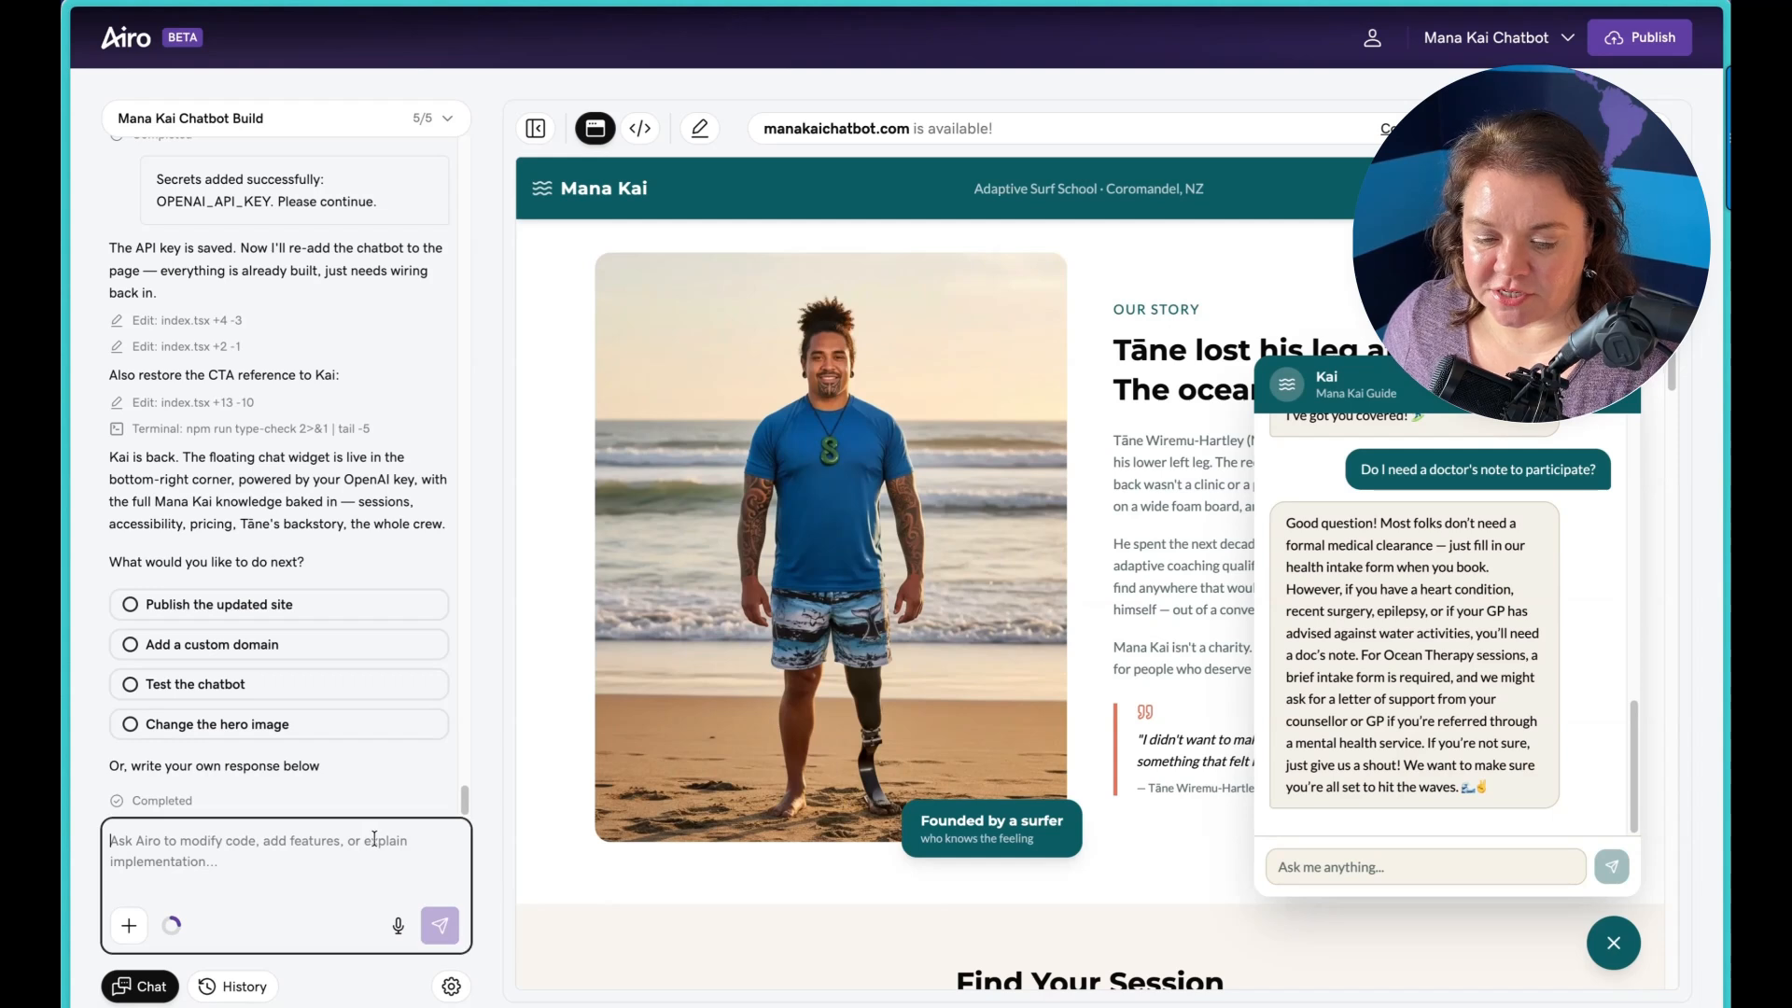
key("ctrl+v")
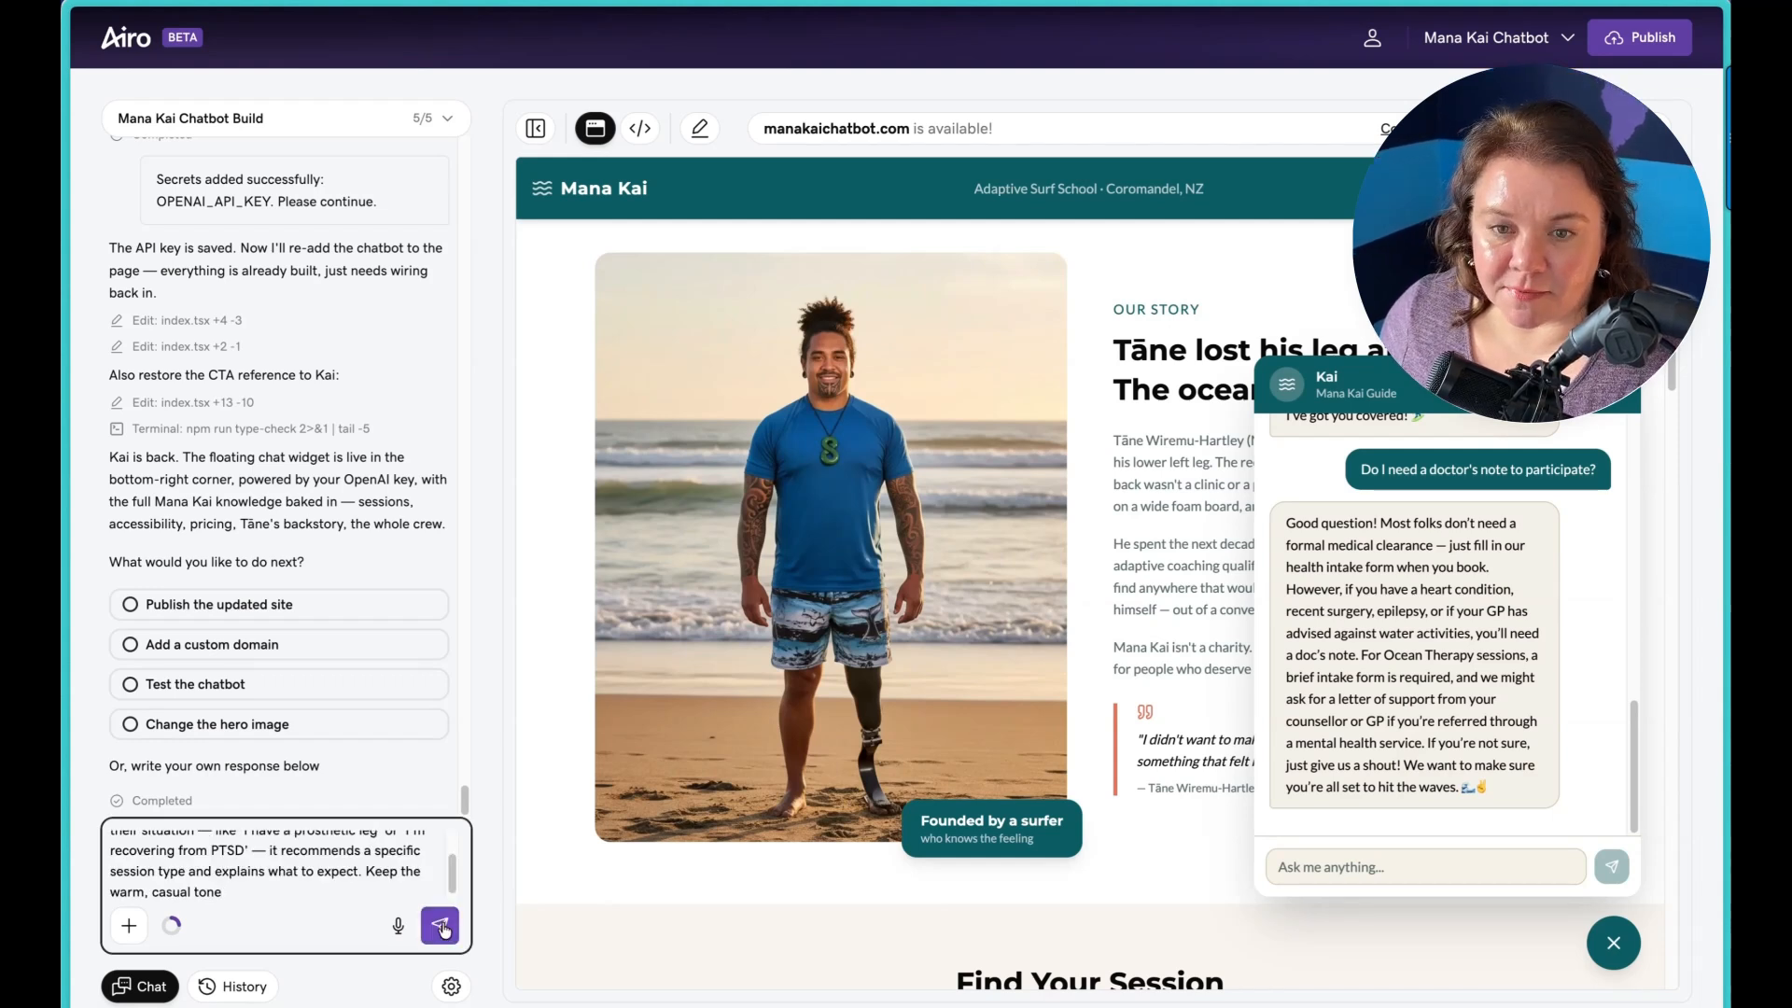
left_click(443, 928)
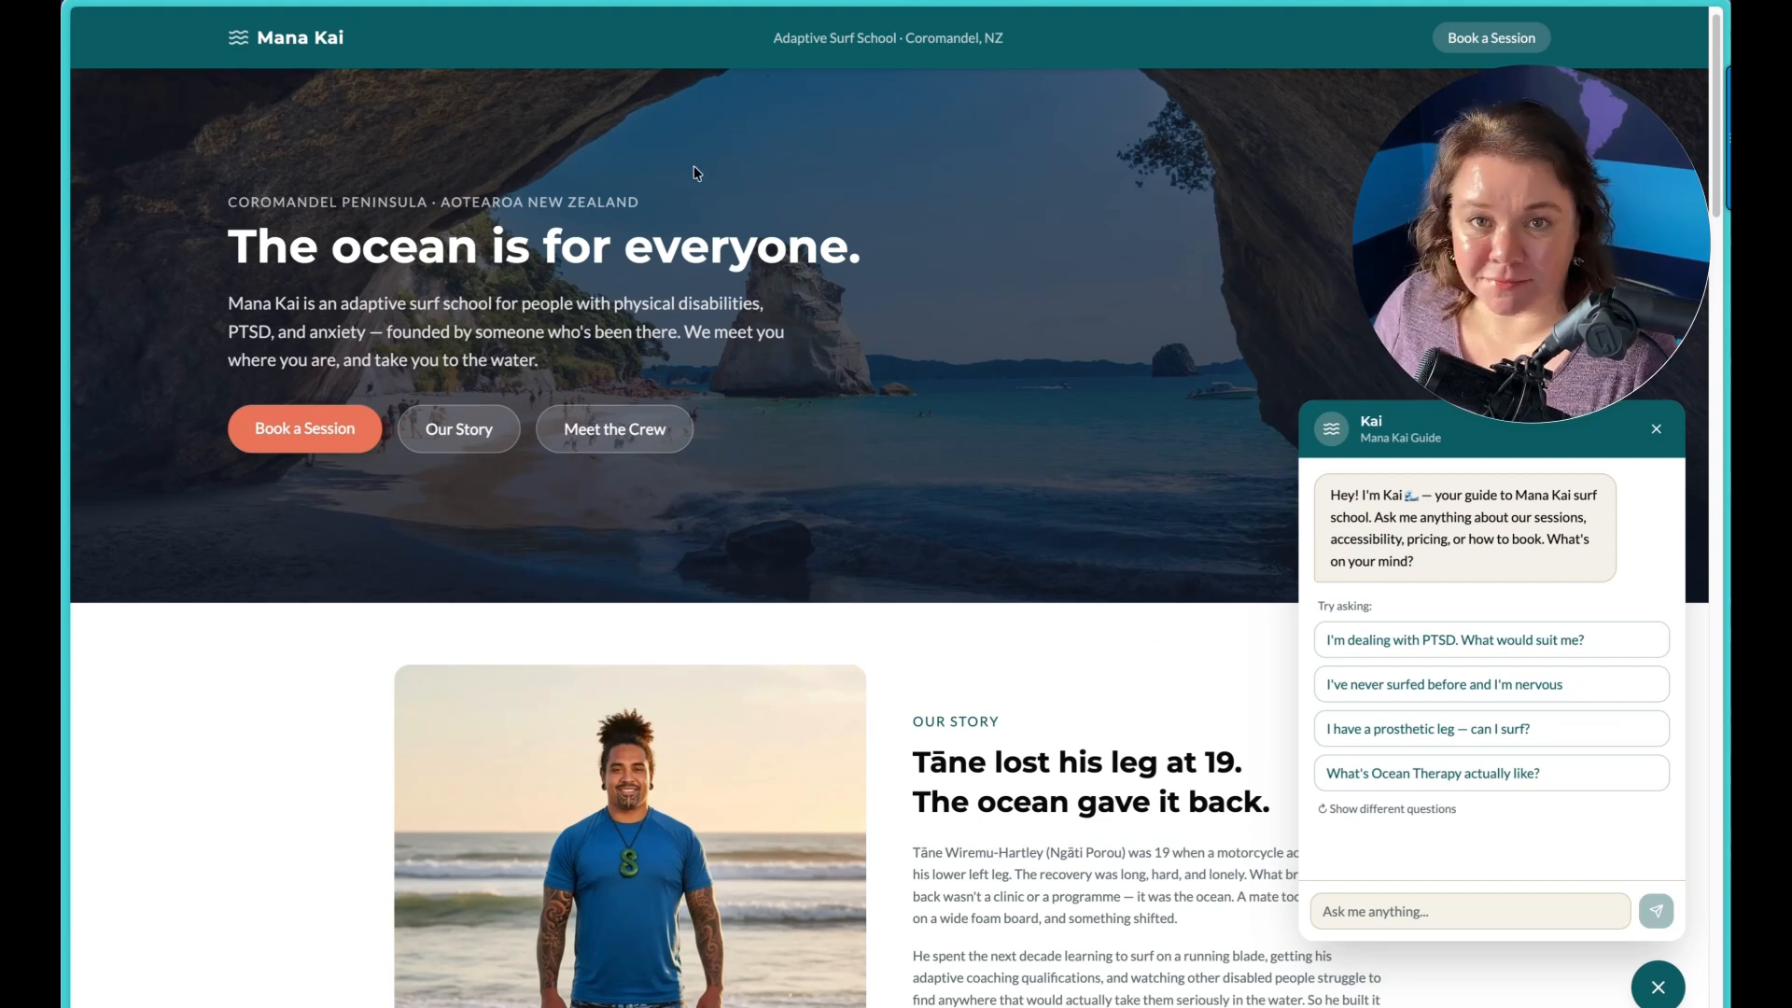
Step: Close and reopen the Kai chat widget on the updated site, and ask the suggested question "I have a prosthetic leg — can I surf?"
scroll(1002, 396, "down", 4)
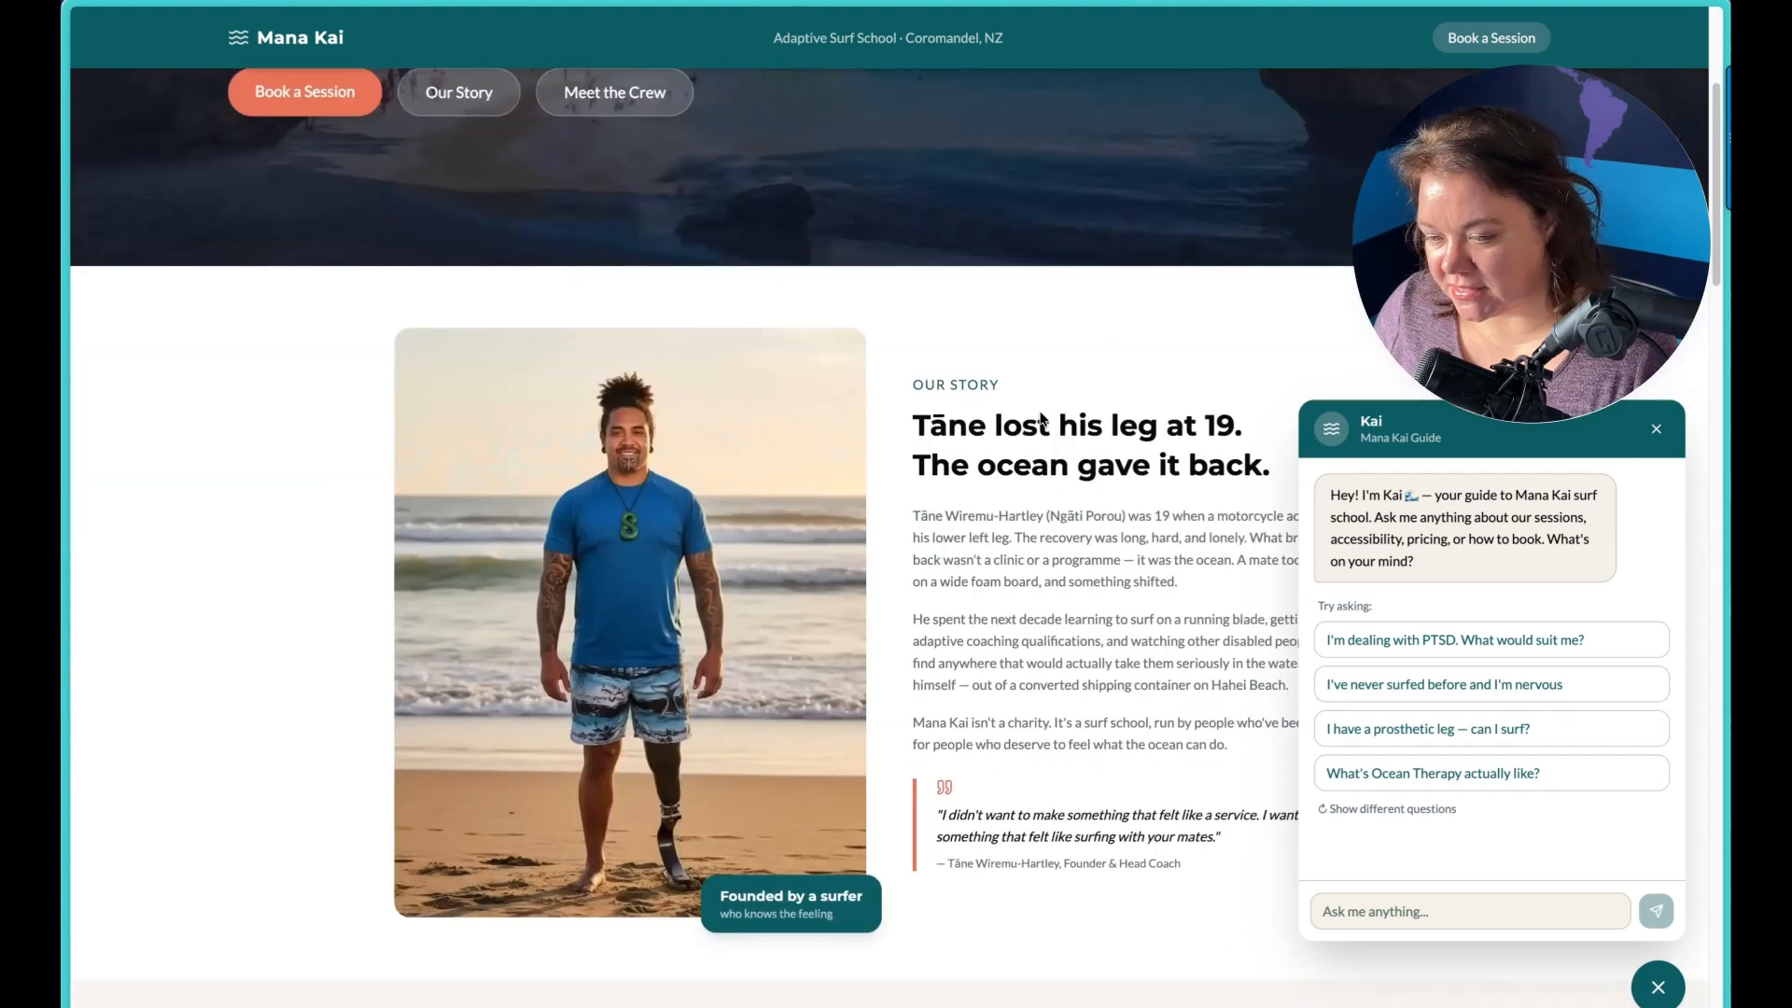
left_click(1669, 1000)
left_click(1668, 1000)
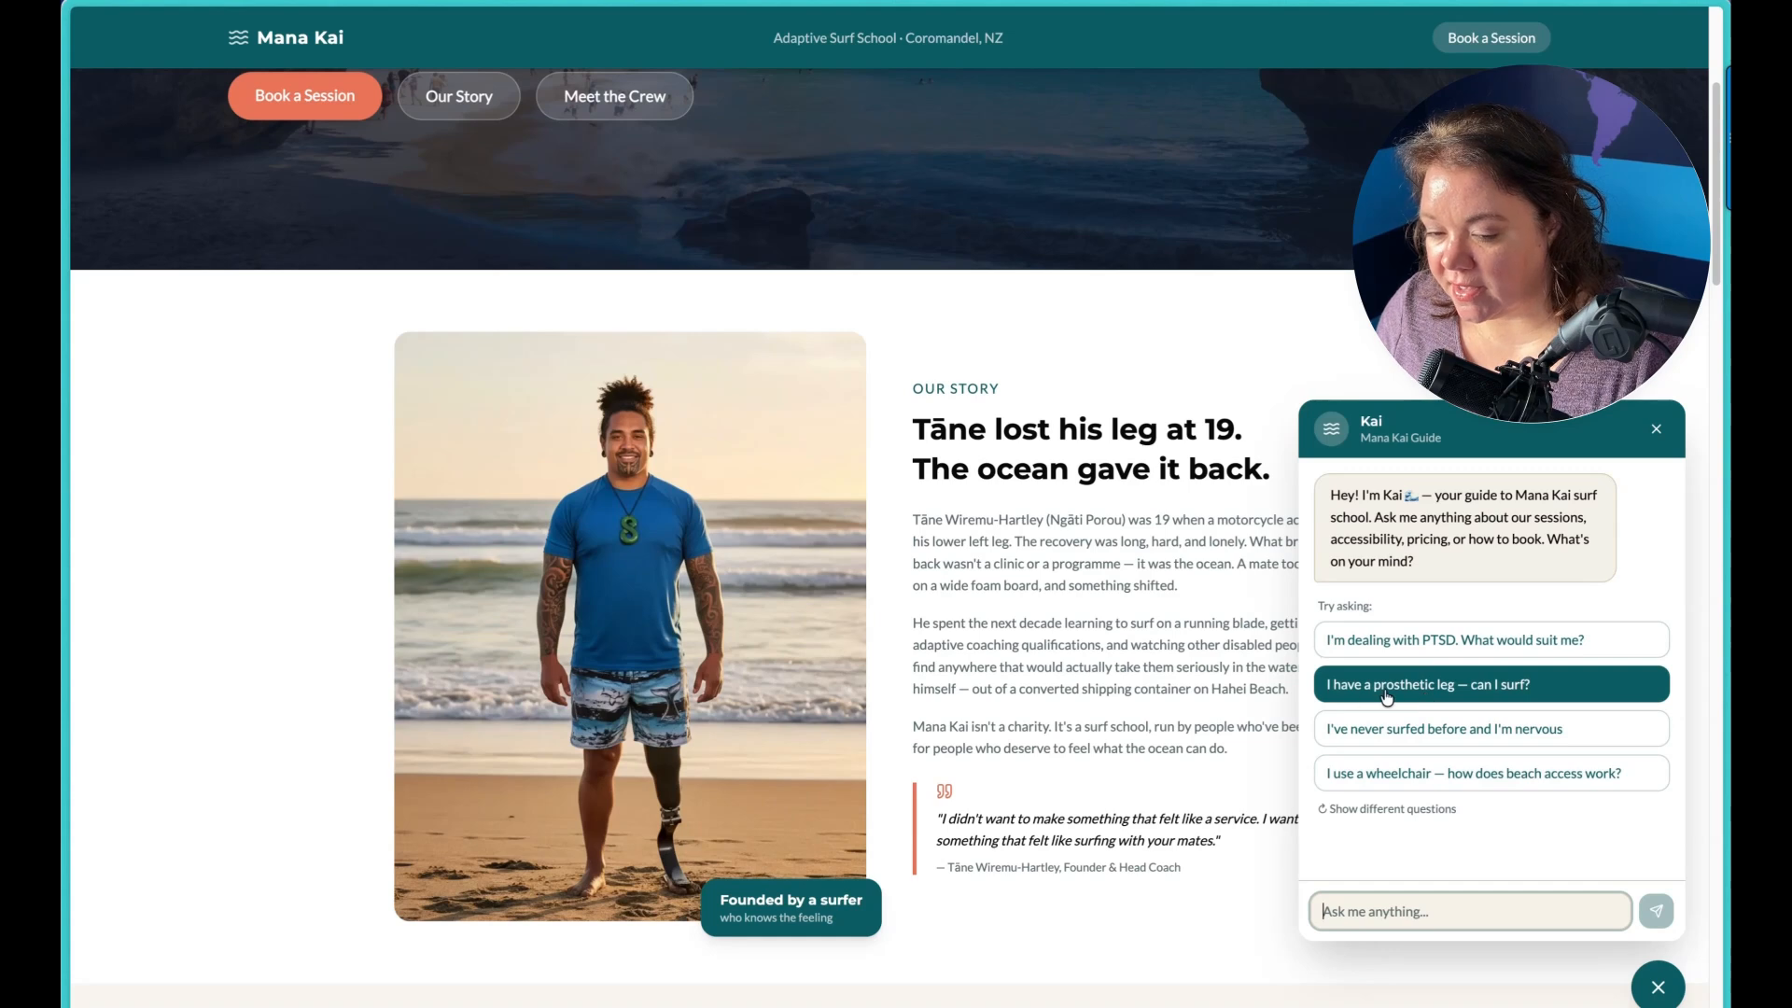
left_click(1491, 690)
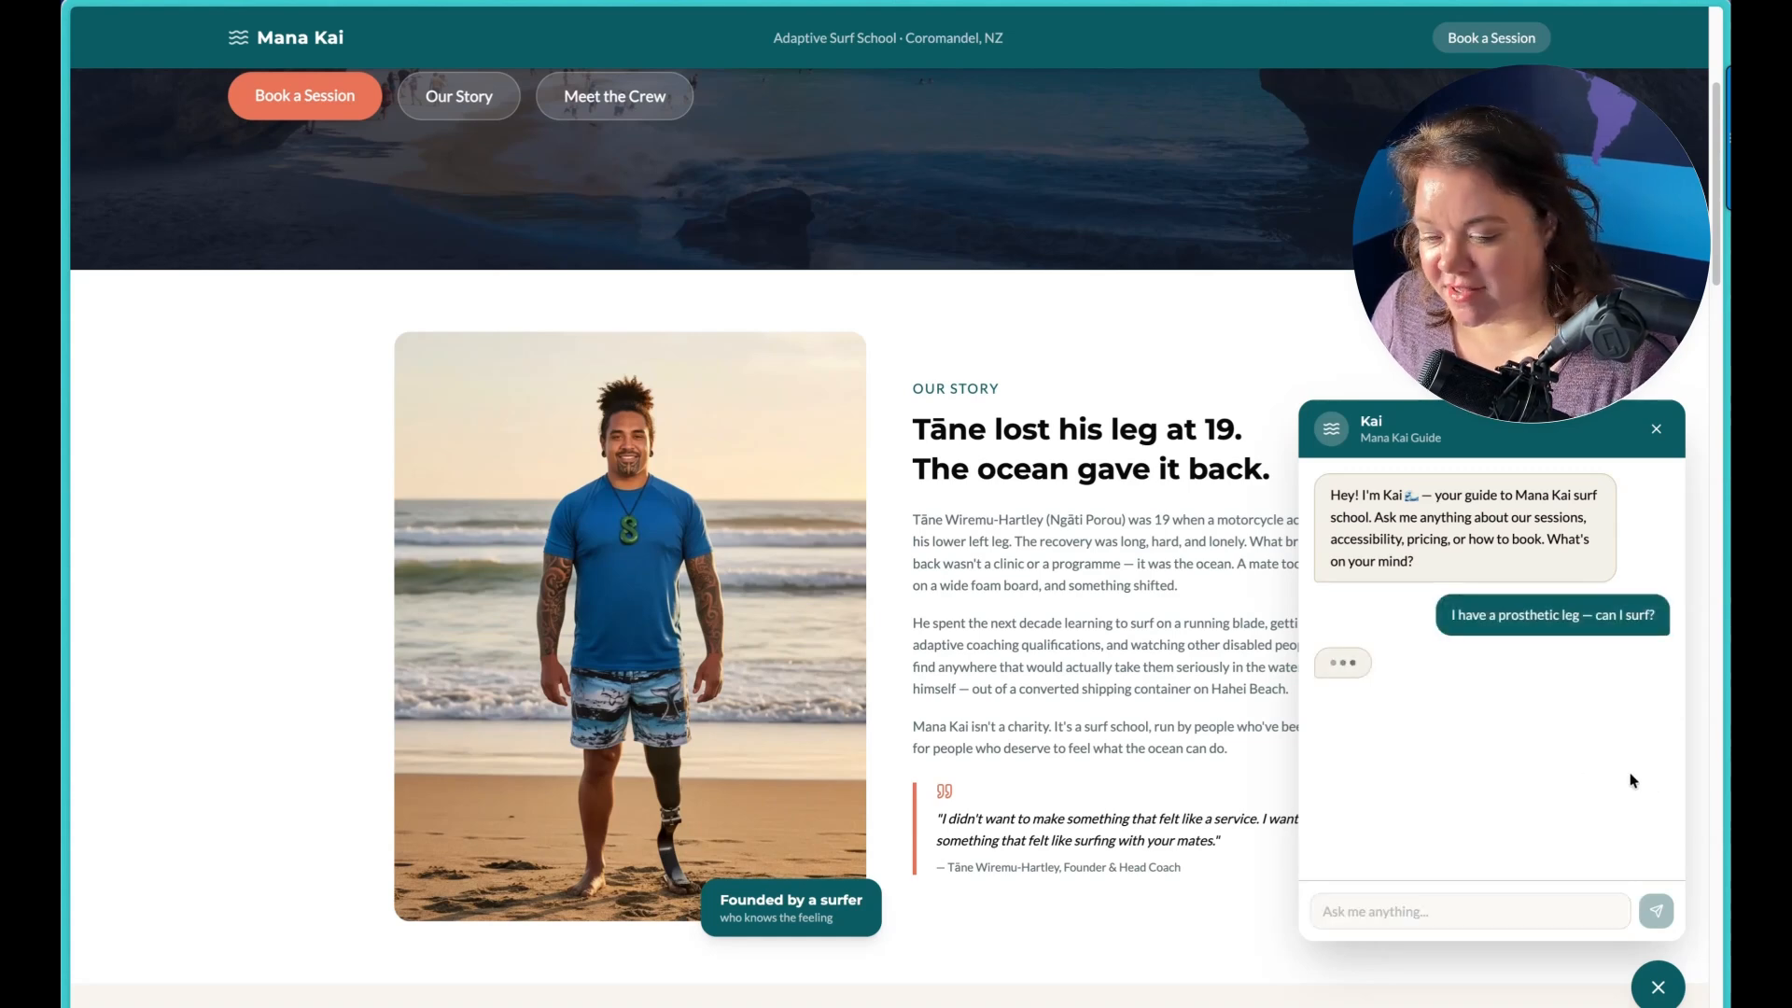